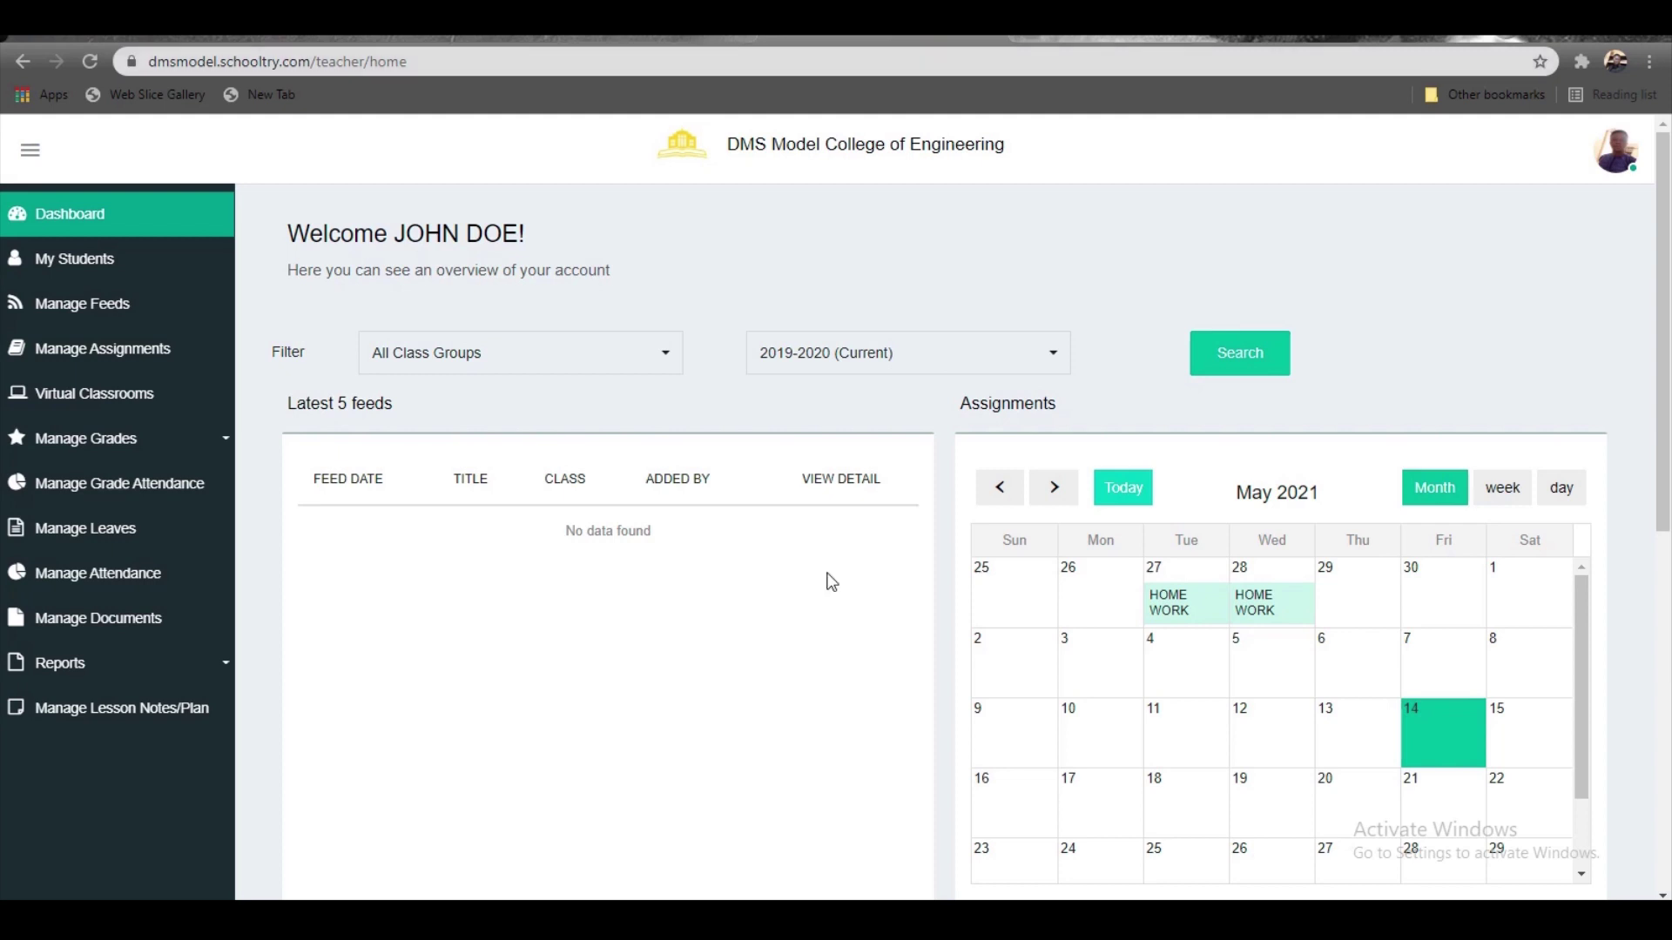
# Open Manage Grade Attendance and start a new grade attendance record.
pyautogui.click(144, 495)
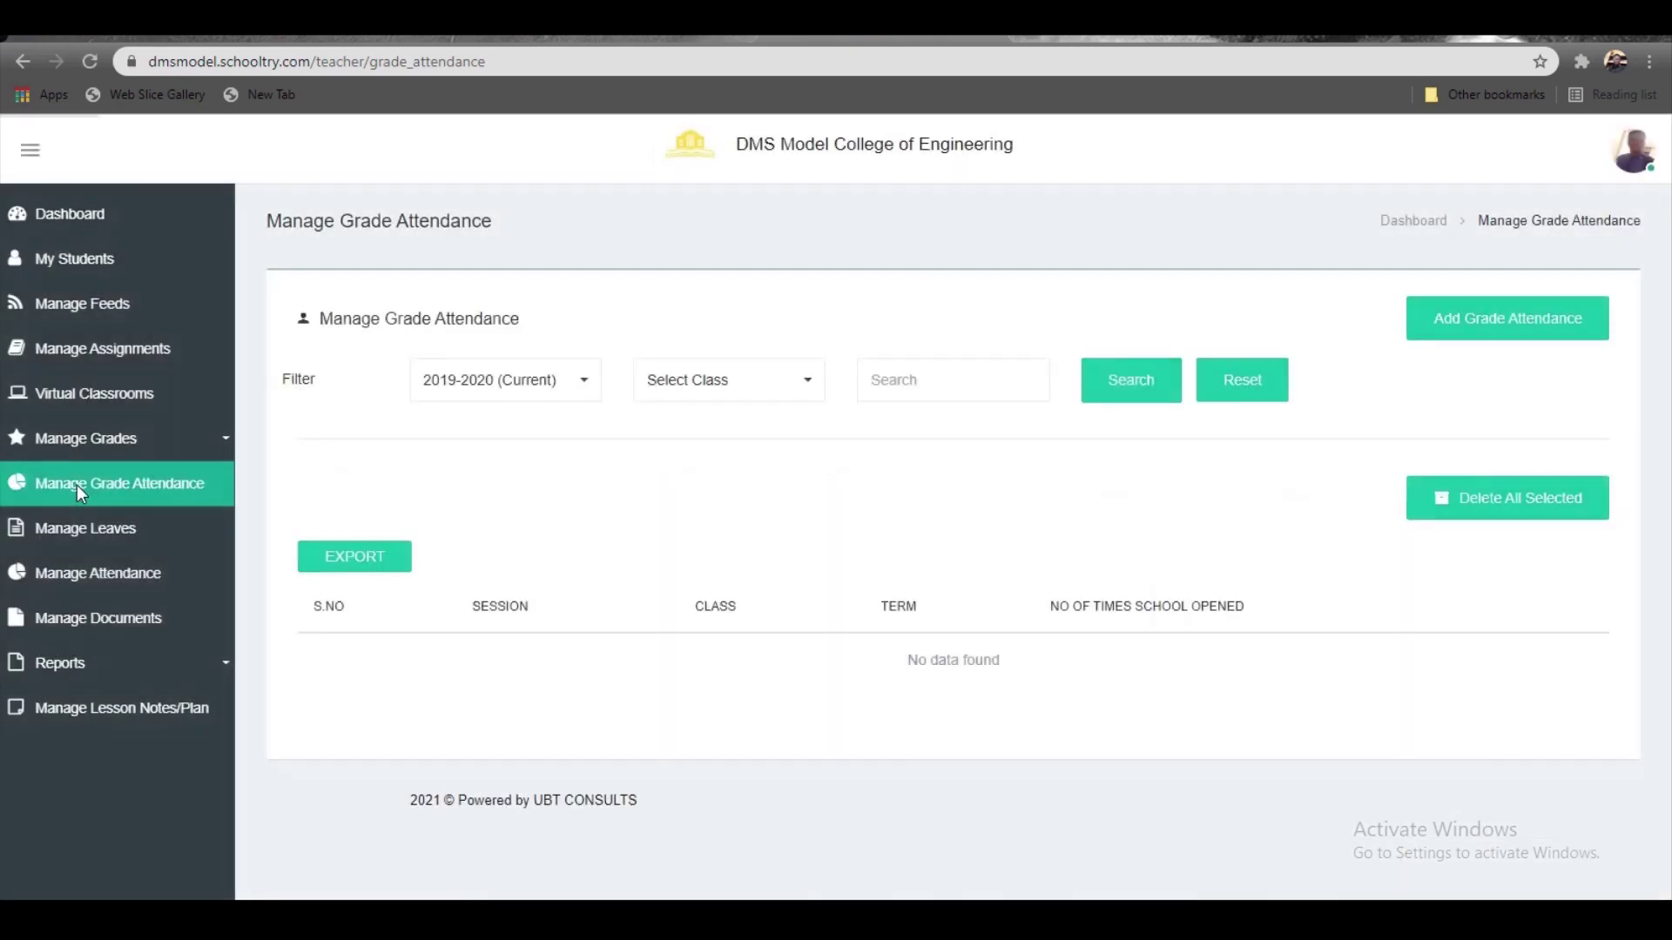
pyautogui.press('XF86AudioLowerVolume')
pyautogui.press('XF86AudioLowerVolume')
pyautogui.press('XF86AudioLowerVolume')
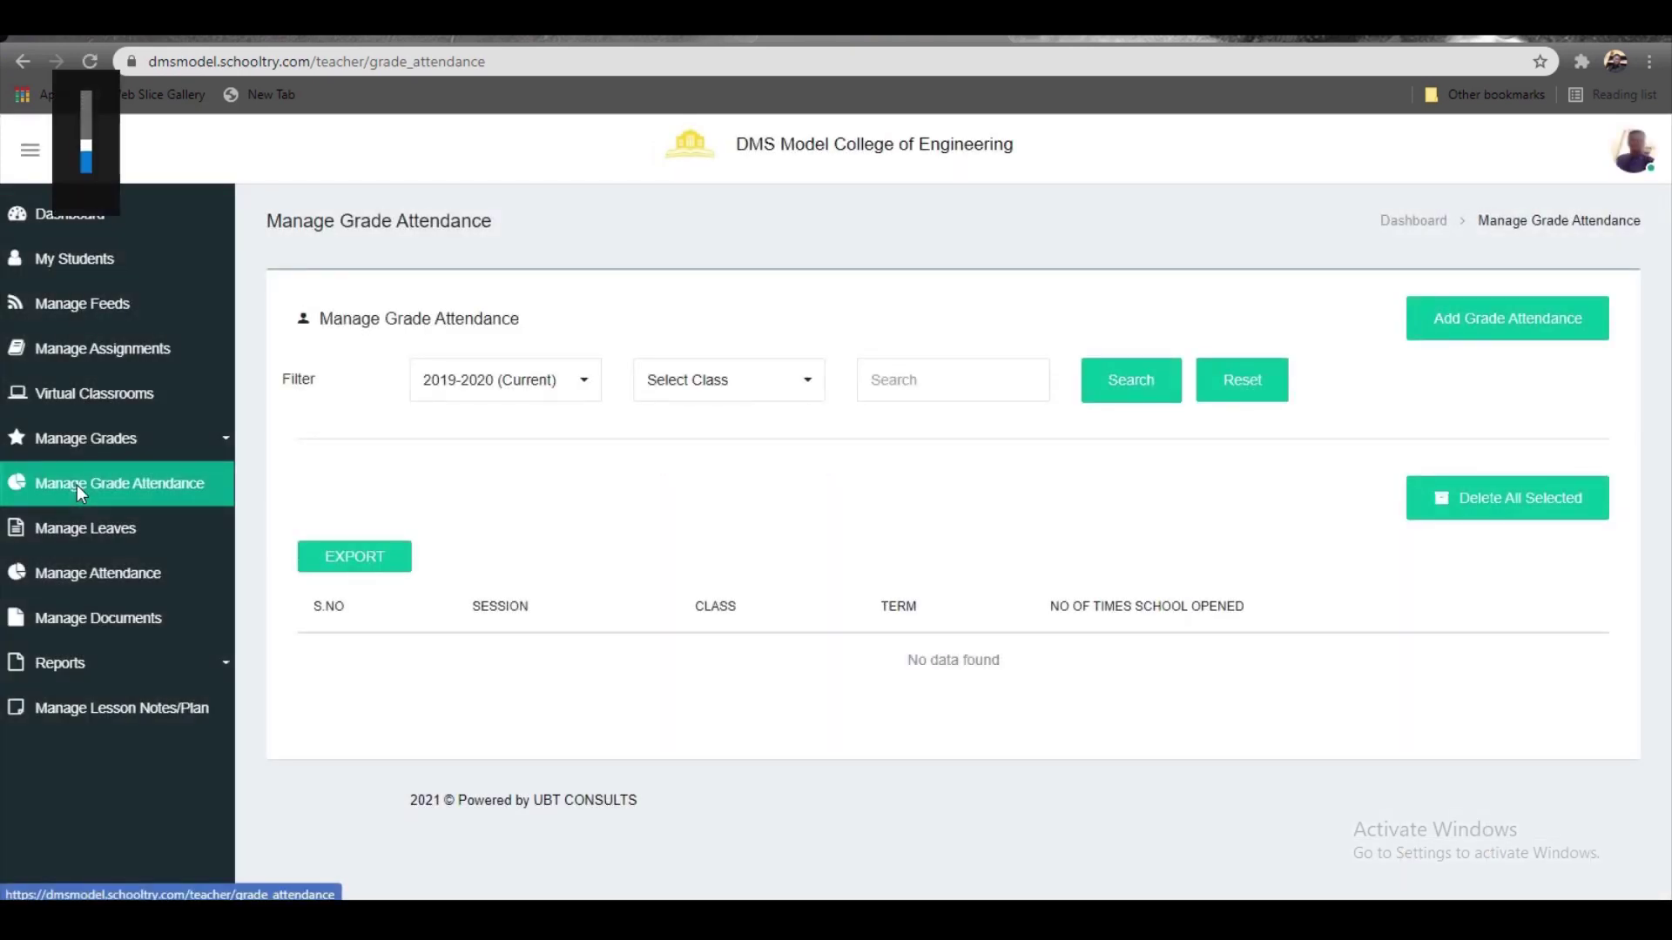
pyautogui.click(1520, 324)
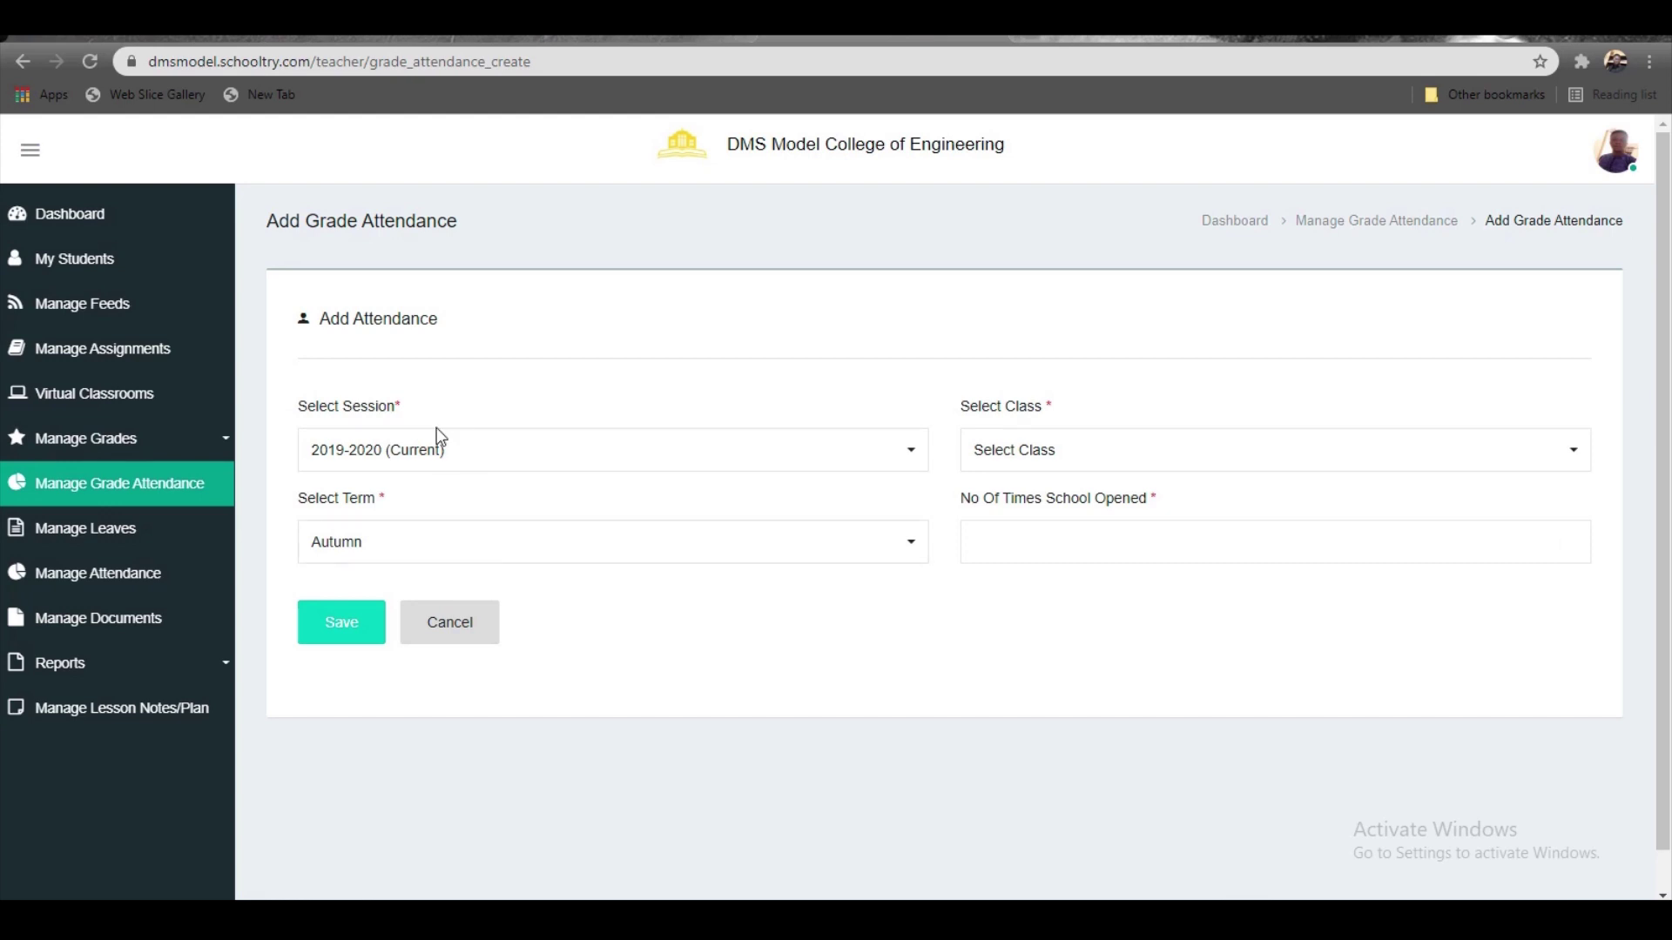
# Choose class PRYMARY 2 and raise No Of Times School Opened to 50.
pyautogui.click(1066, 461)
pyautogui.click(1032, 596)
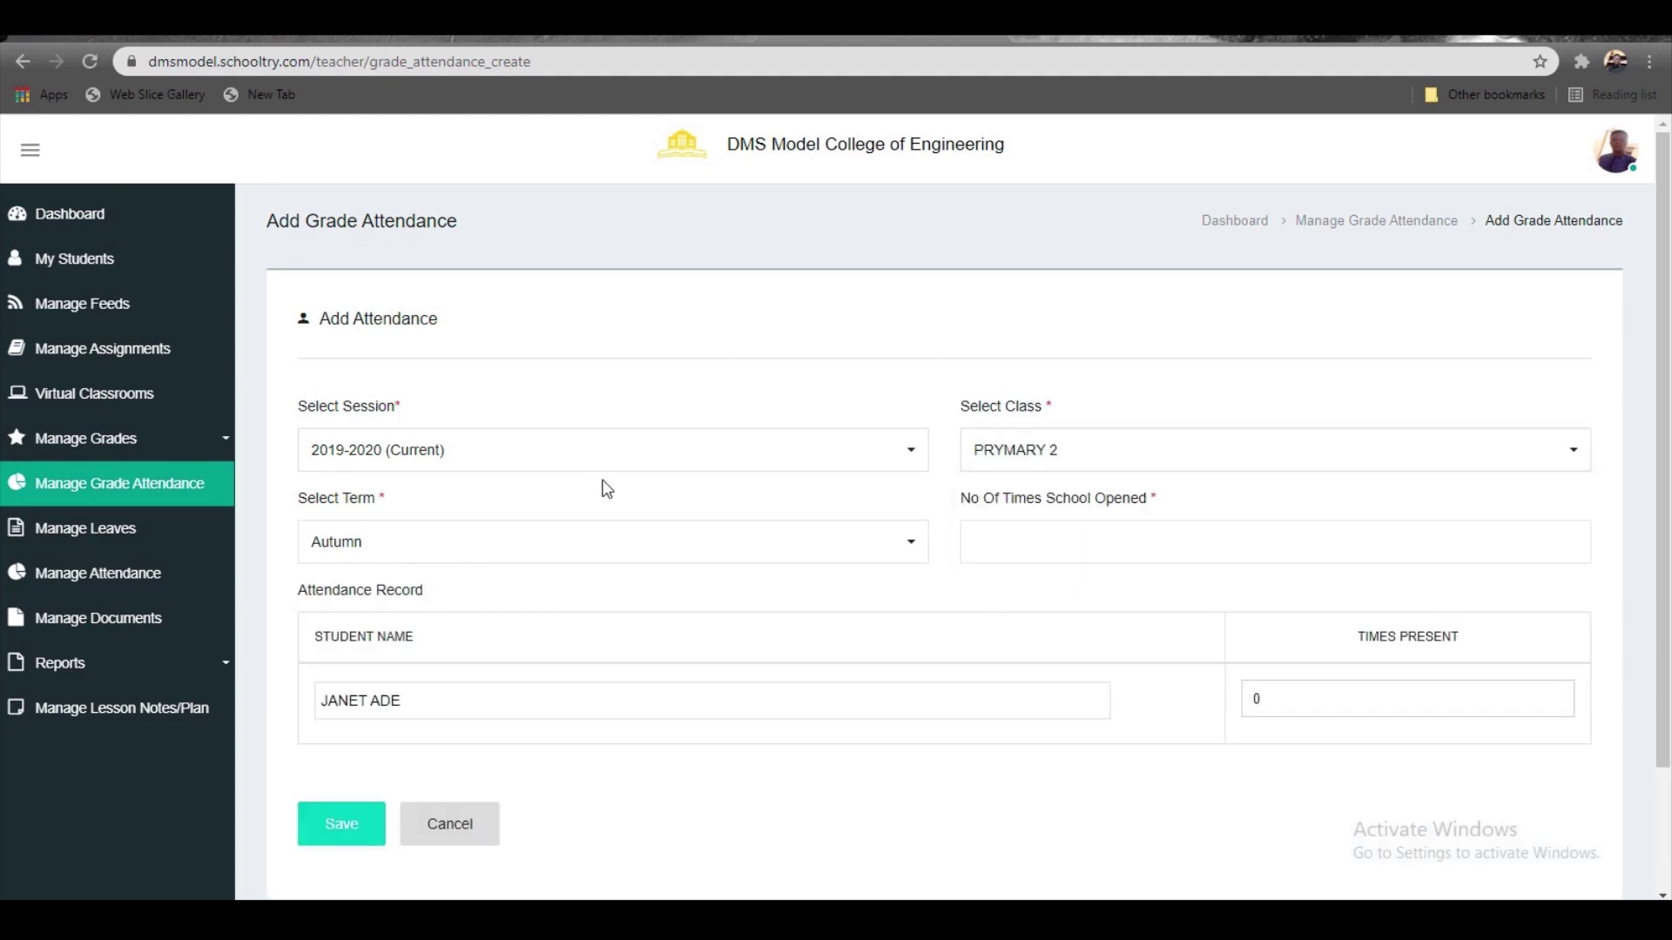
pyautogui.click(1056, 554)
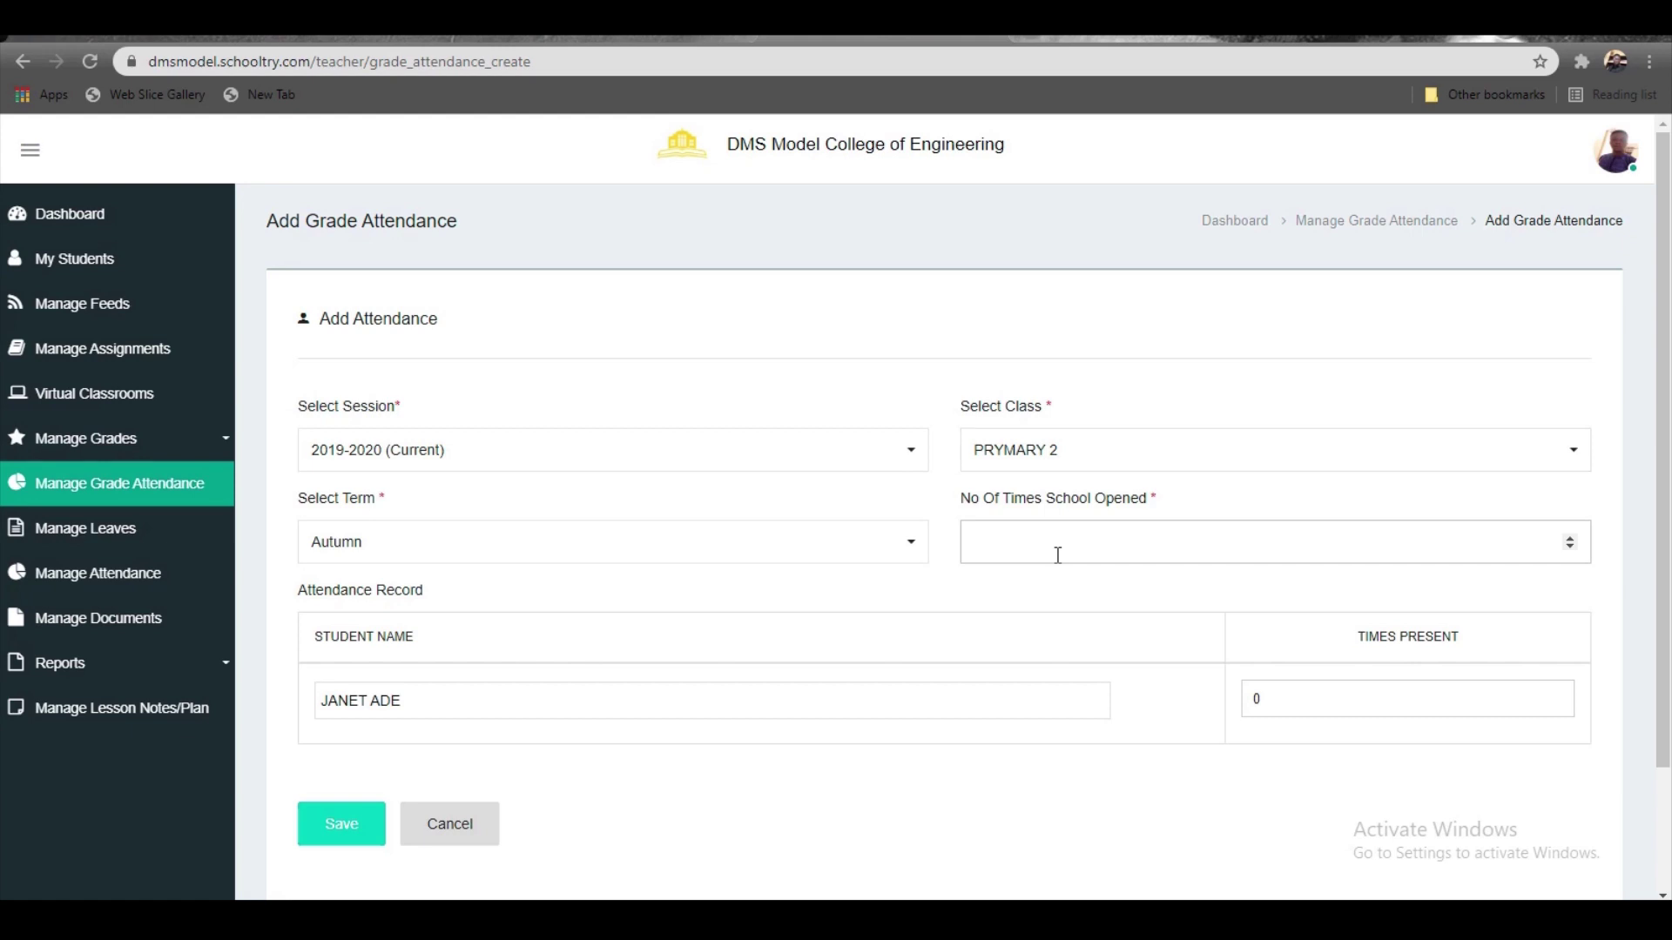
pyautogui.click(1570, 538)
pyautogui.click(1570, 538)
pyautogui.click(1570, 538)
pyautogui.click(1569, 538)
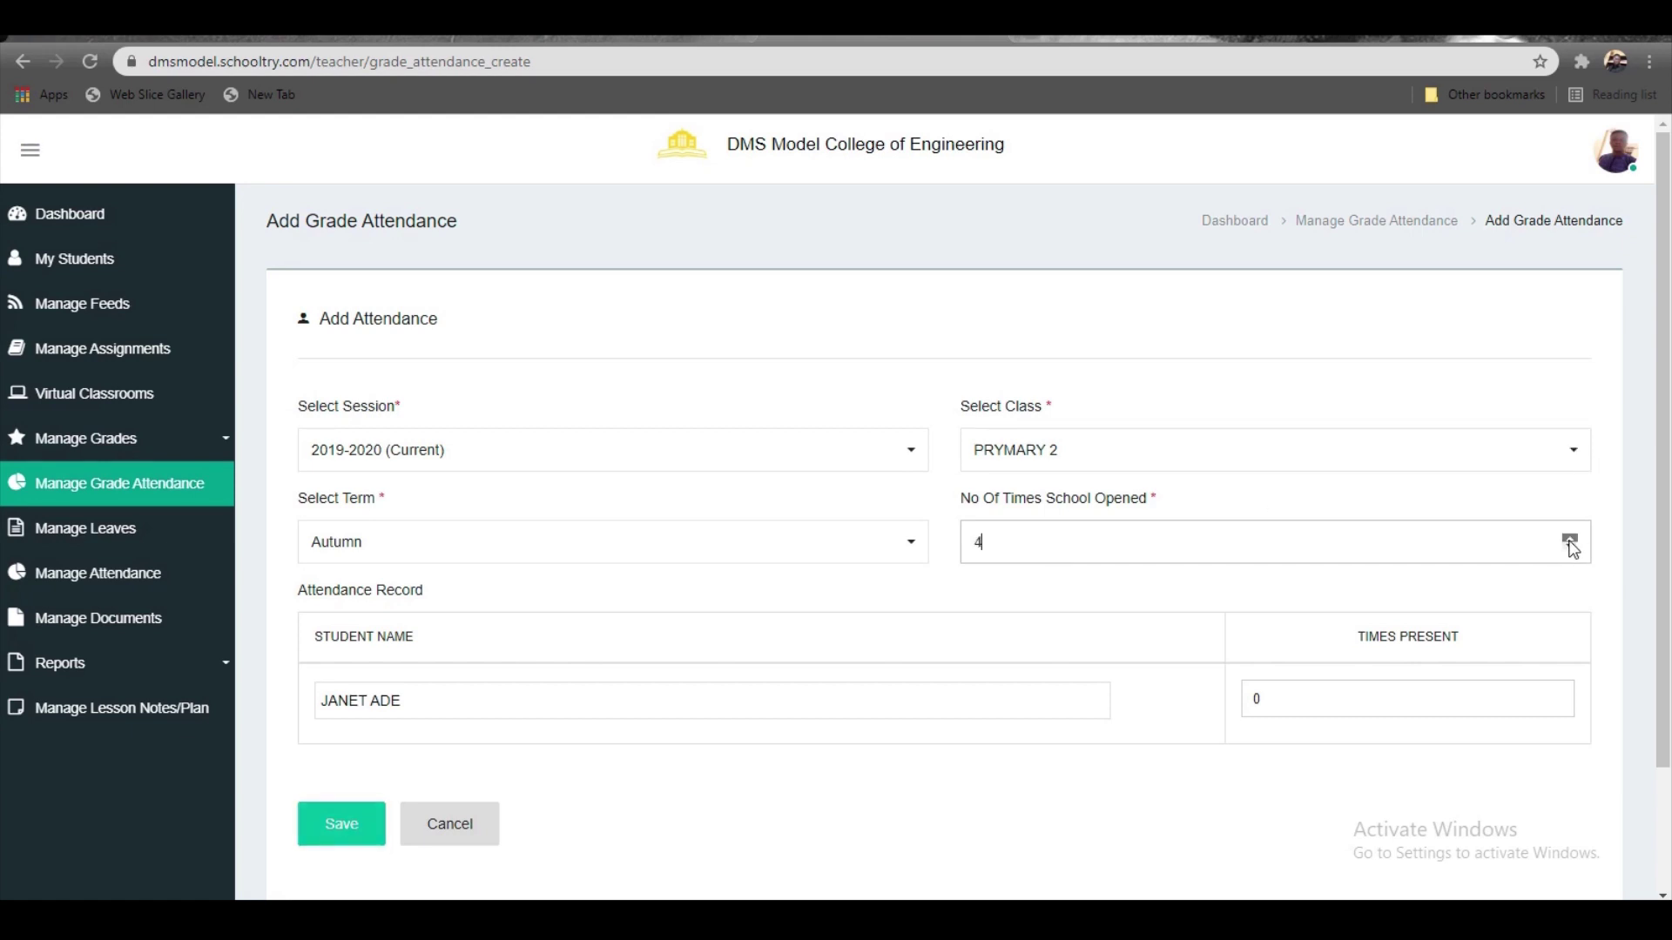
pyautogui.moveTo(1570, 541); pyautogui.dragTo(1570, 541)
# Set the student's Times Present to 49 and save the record.
pyautogui.click(1353, 688)
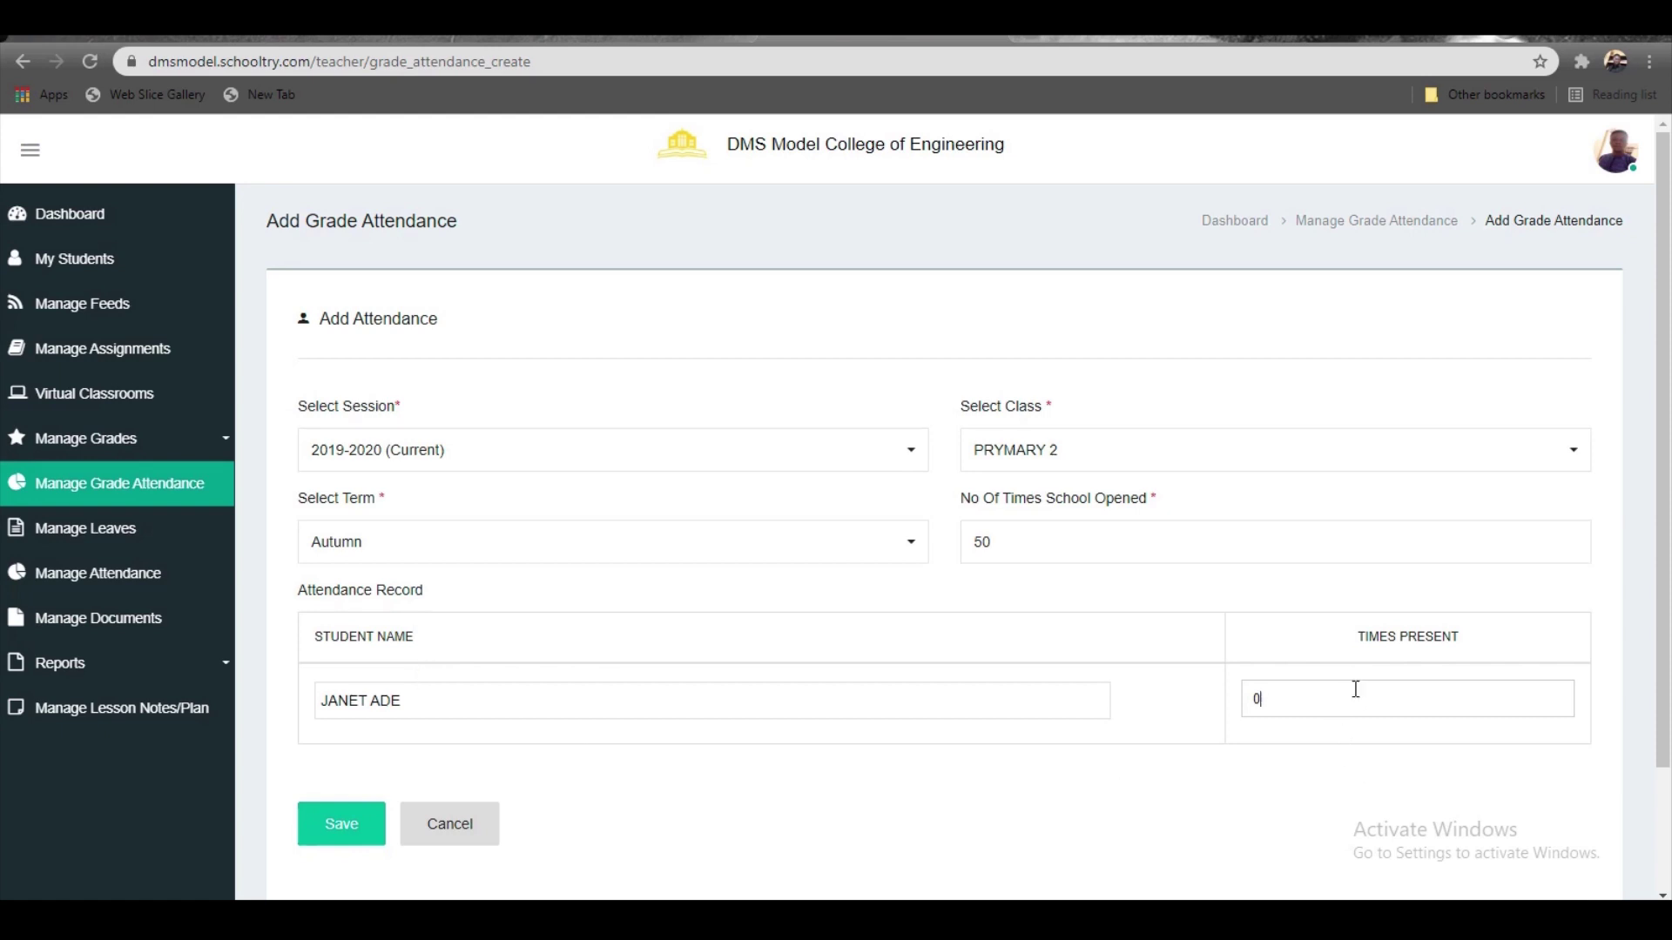
pyautogui.press('BackSpace')
pyautogui.write('49')
pyautogui.click(338, 822)
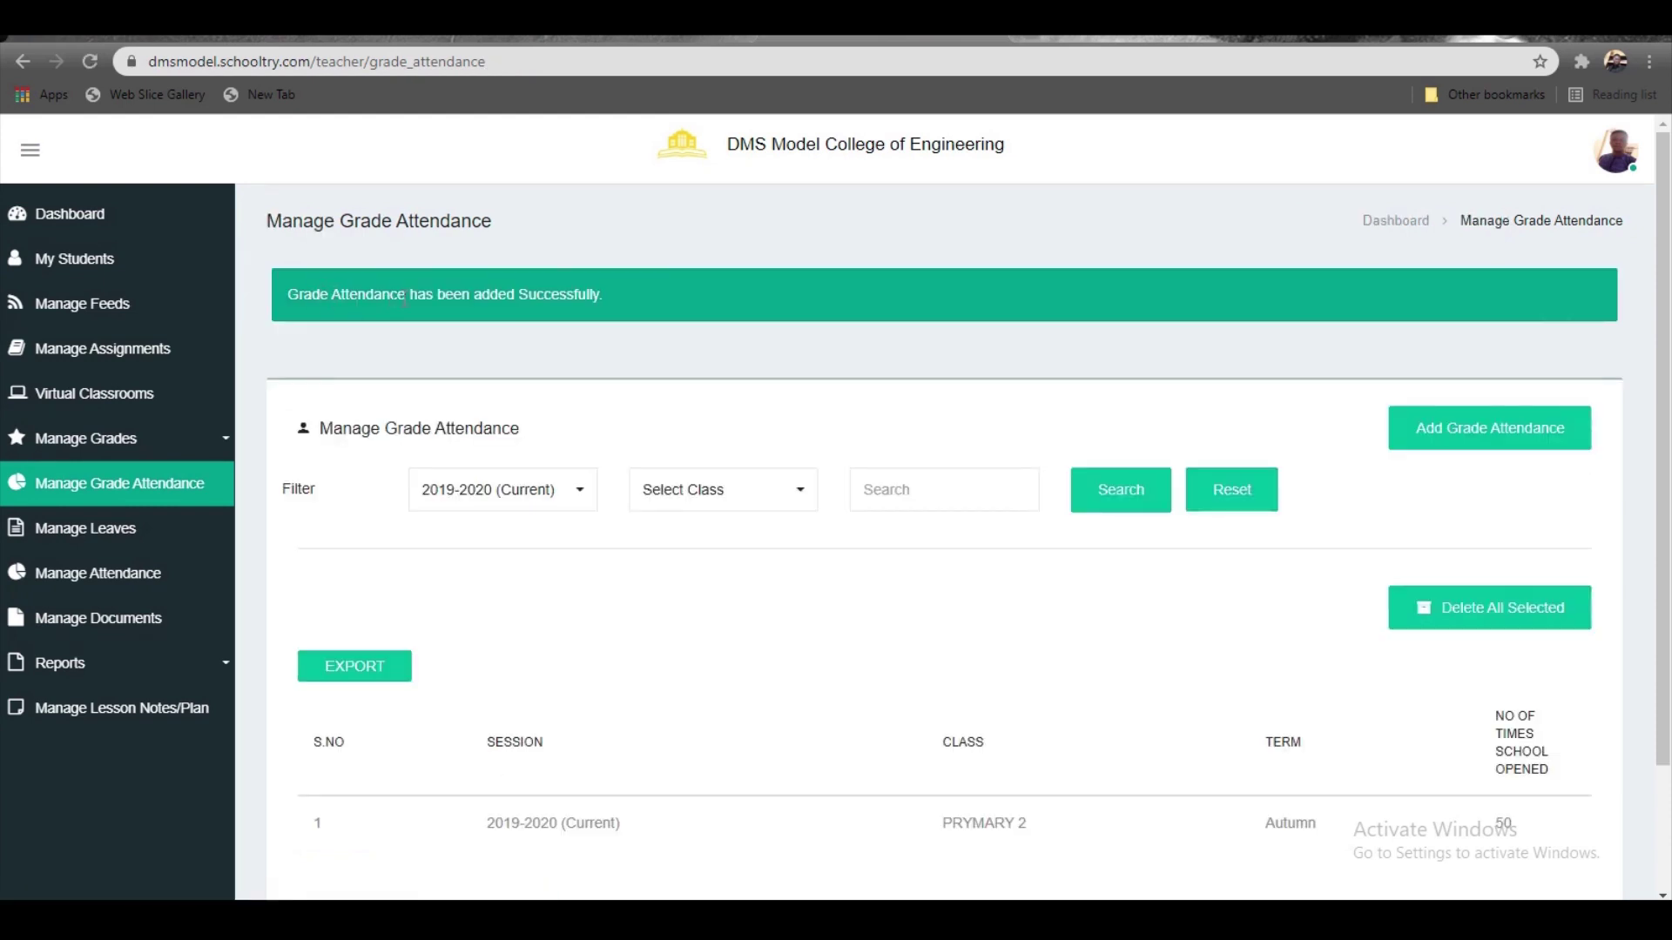
# View the saved PRYMARY 2 grade attendance details, then go to Manage Leaves.
pyautogui.scroll(-1, 1313, 601)
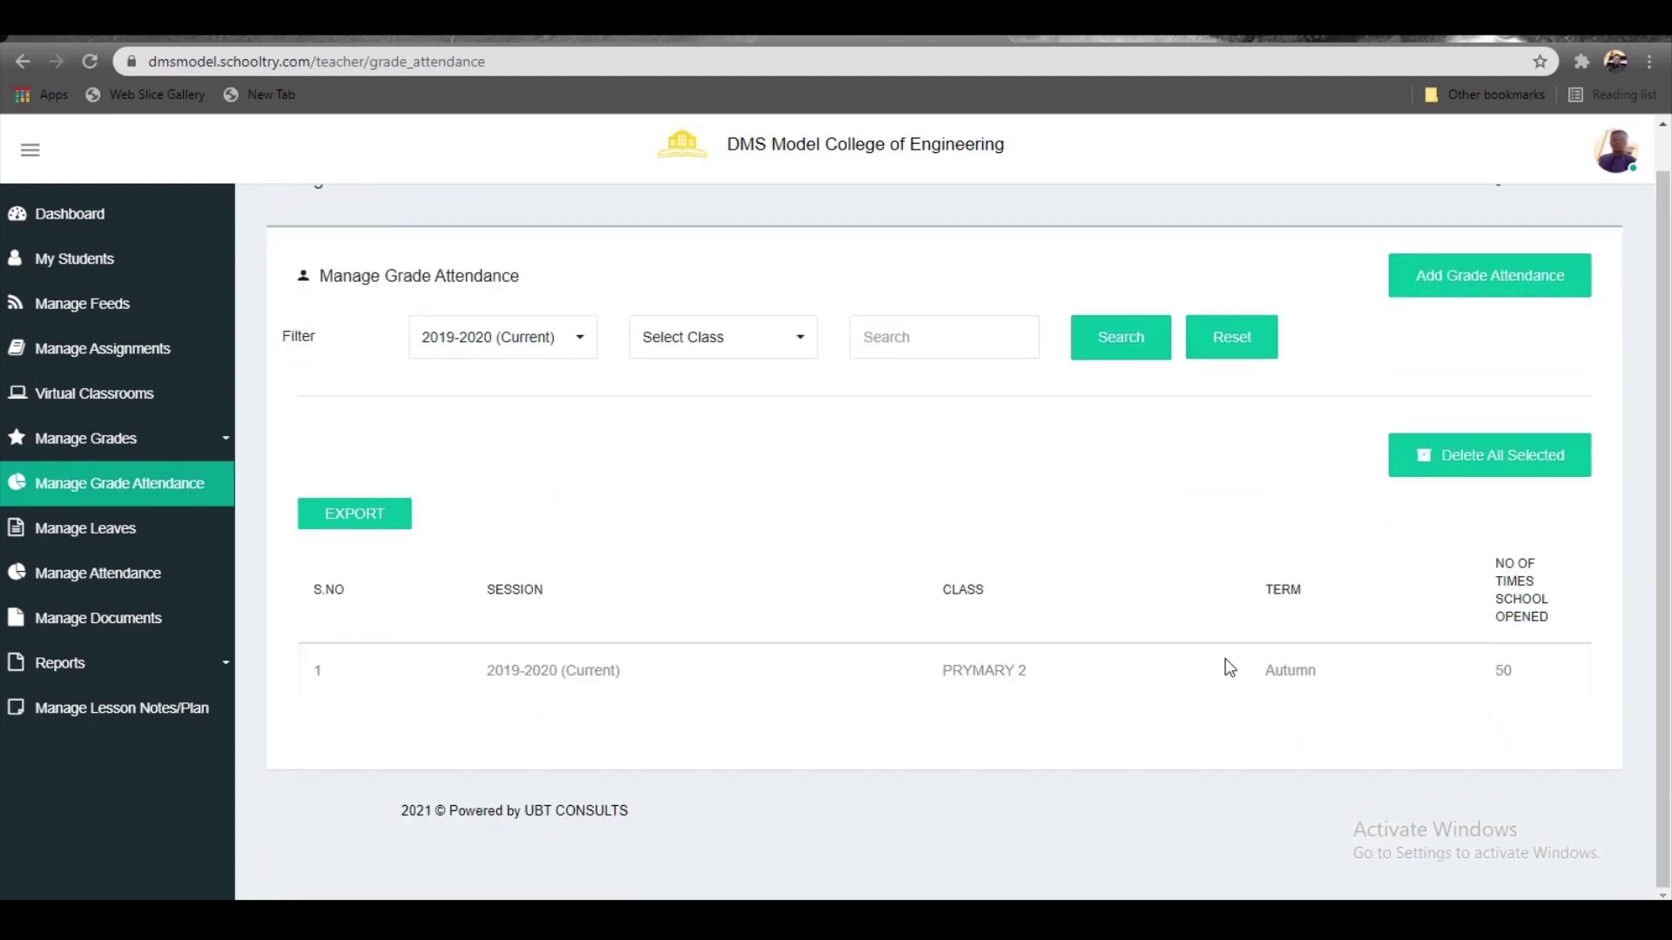
pyautogui.scroll(1, 760, 368)
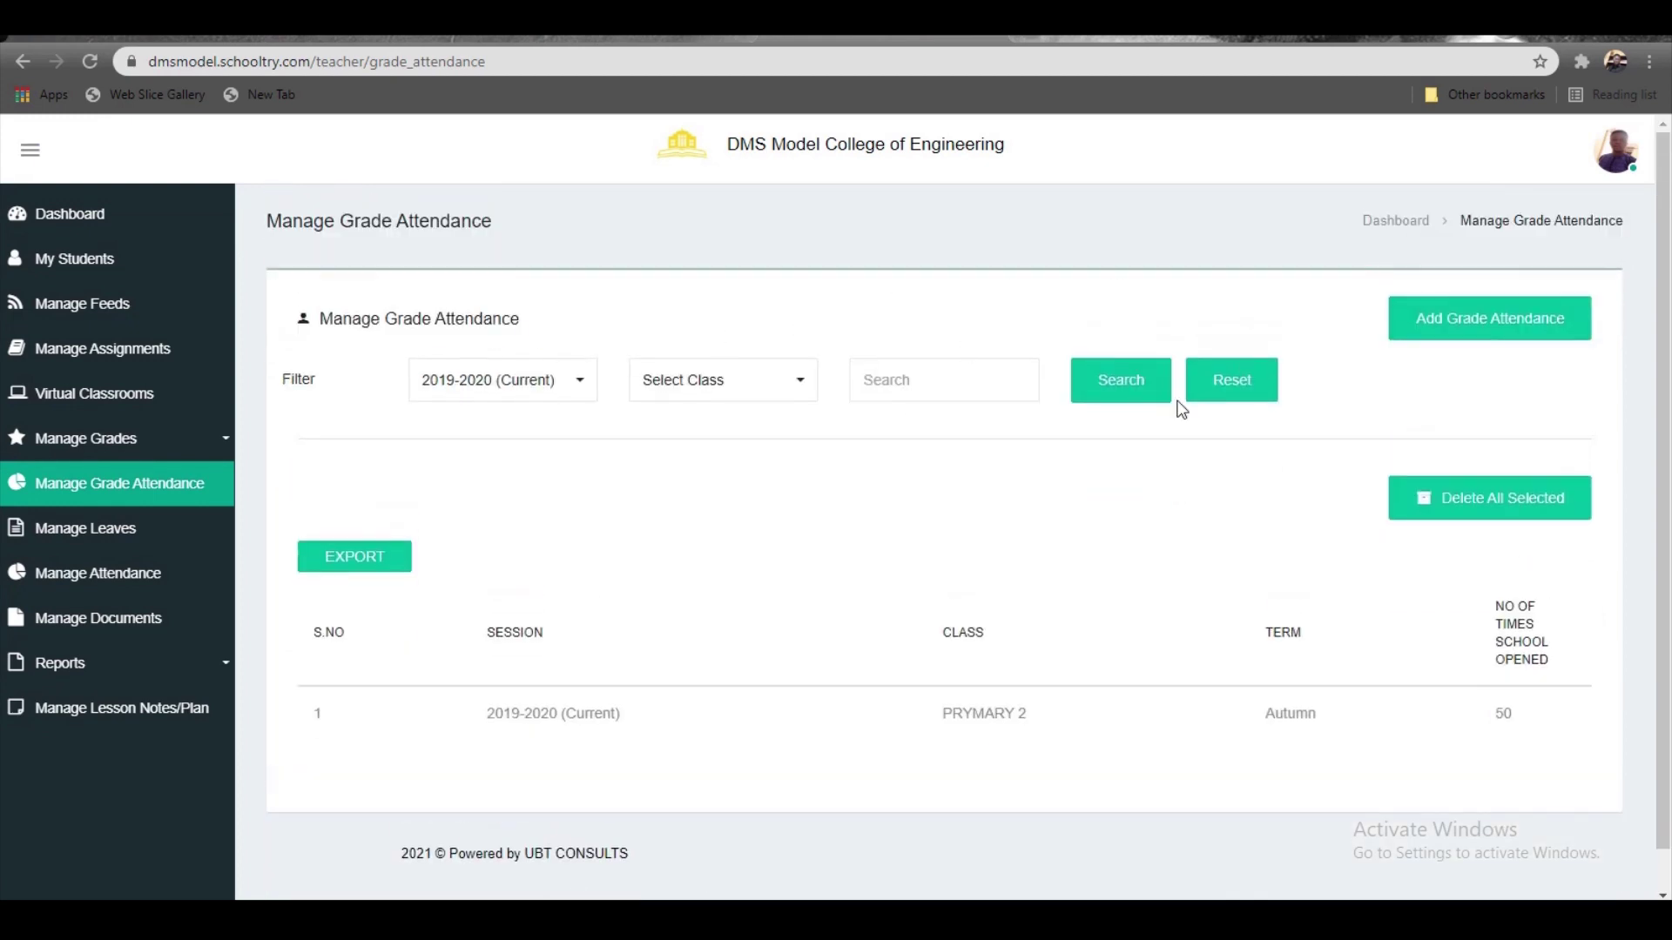
pyautogui.scroll(-1, 1179, 406)
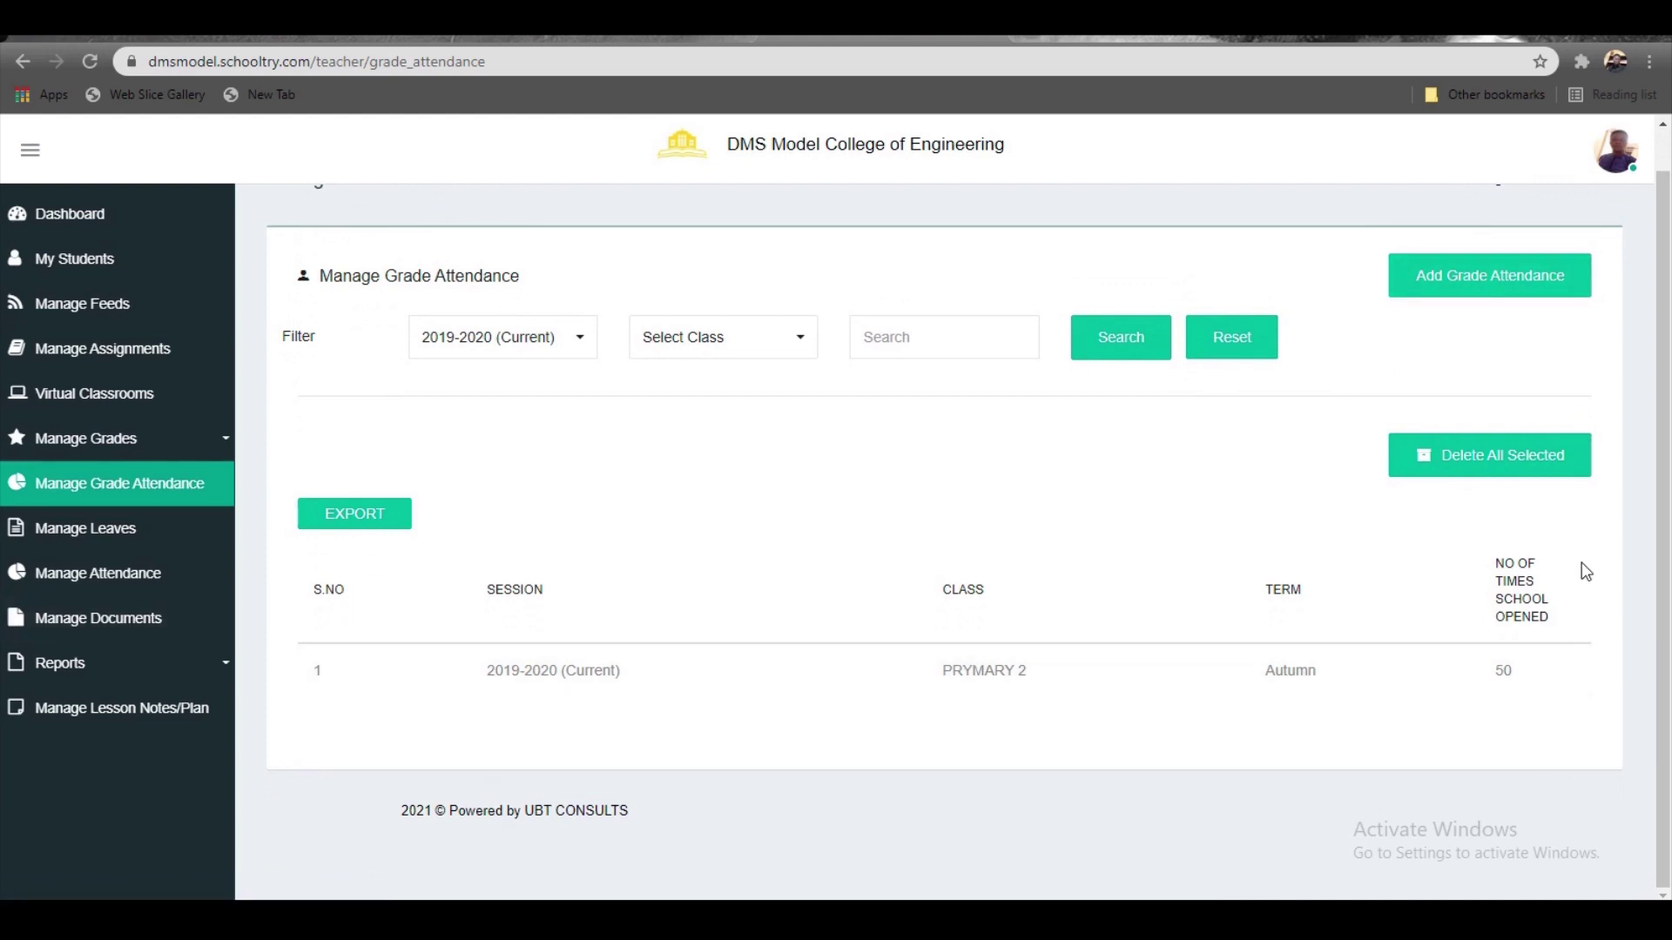
pyautogui.click(1341, 671)
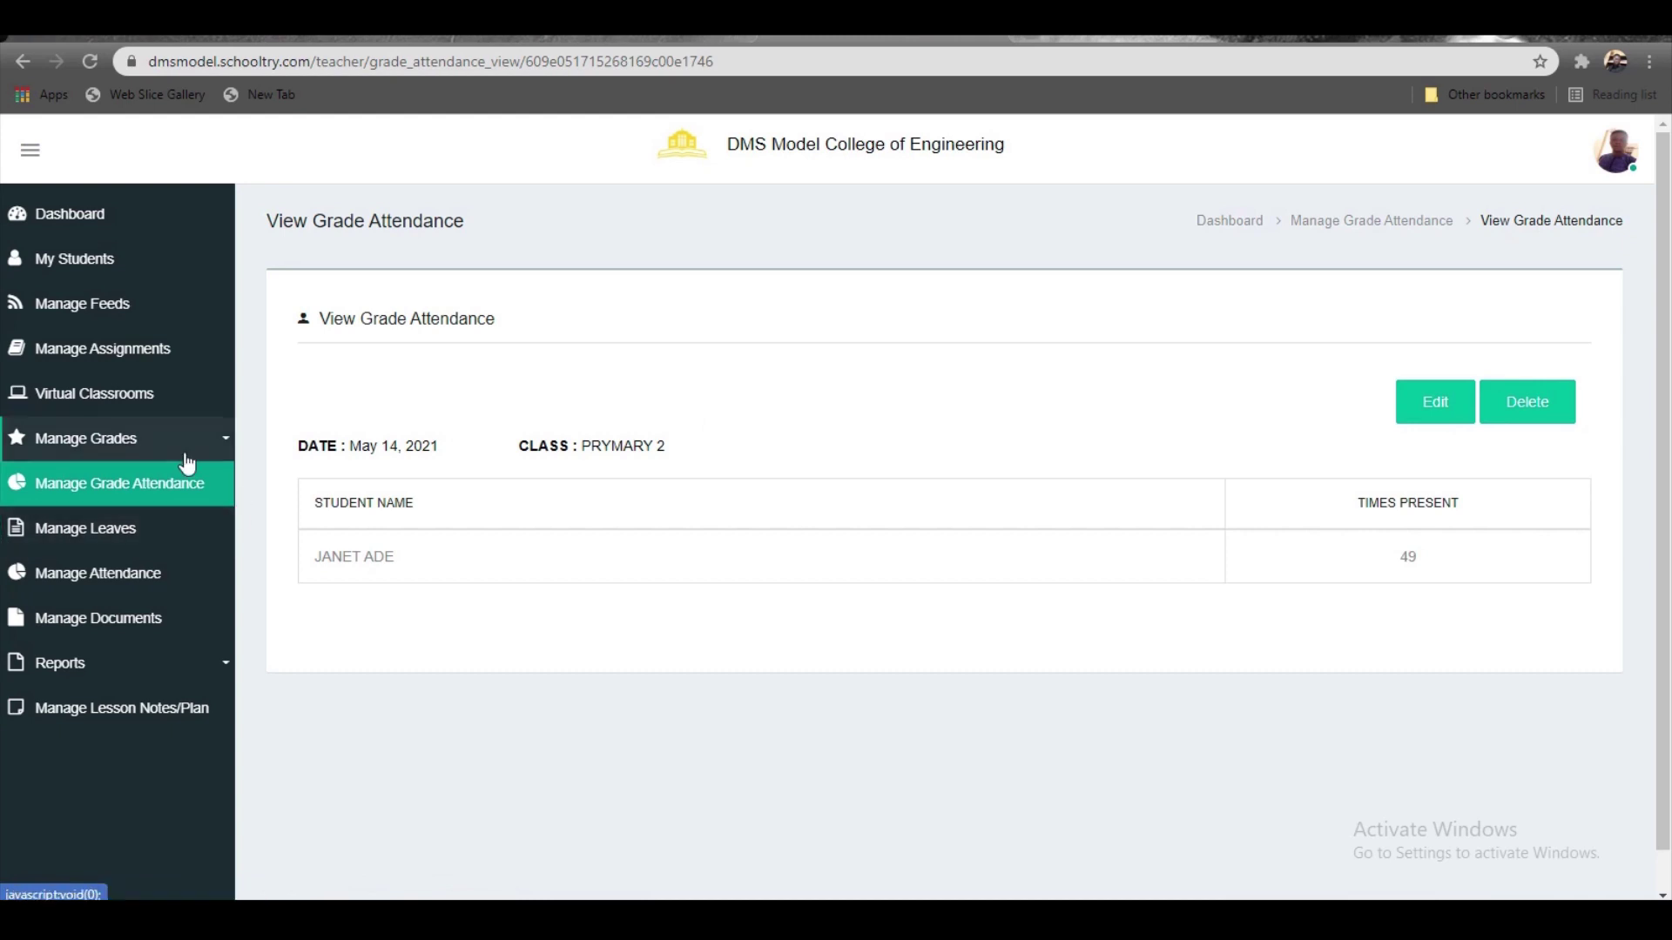
pyautogui.click(119, 538)
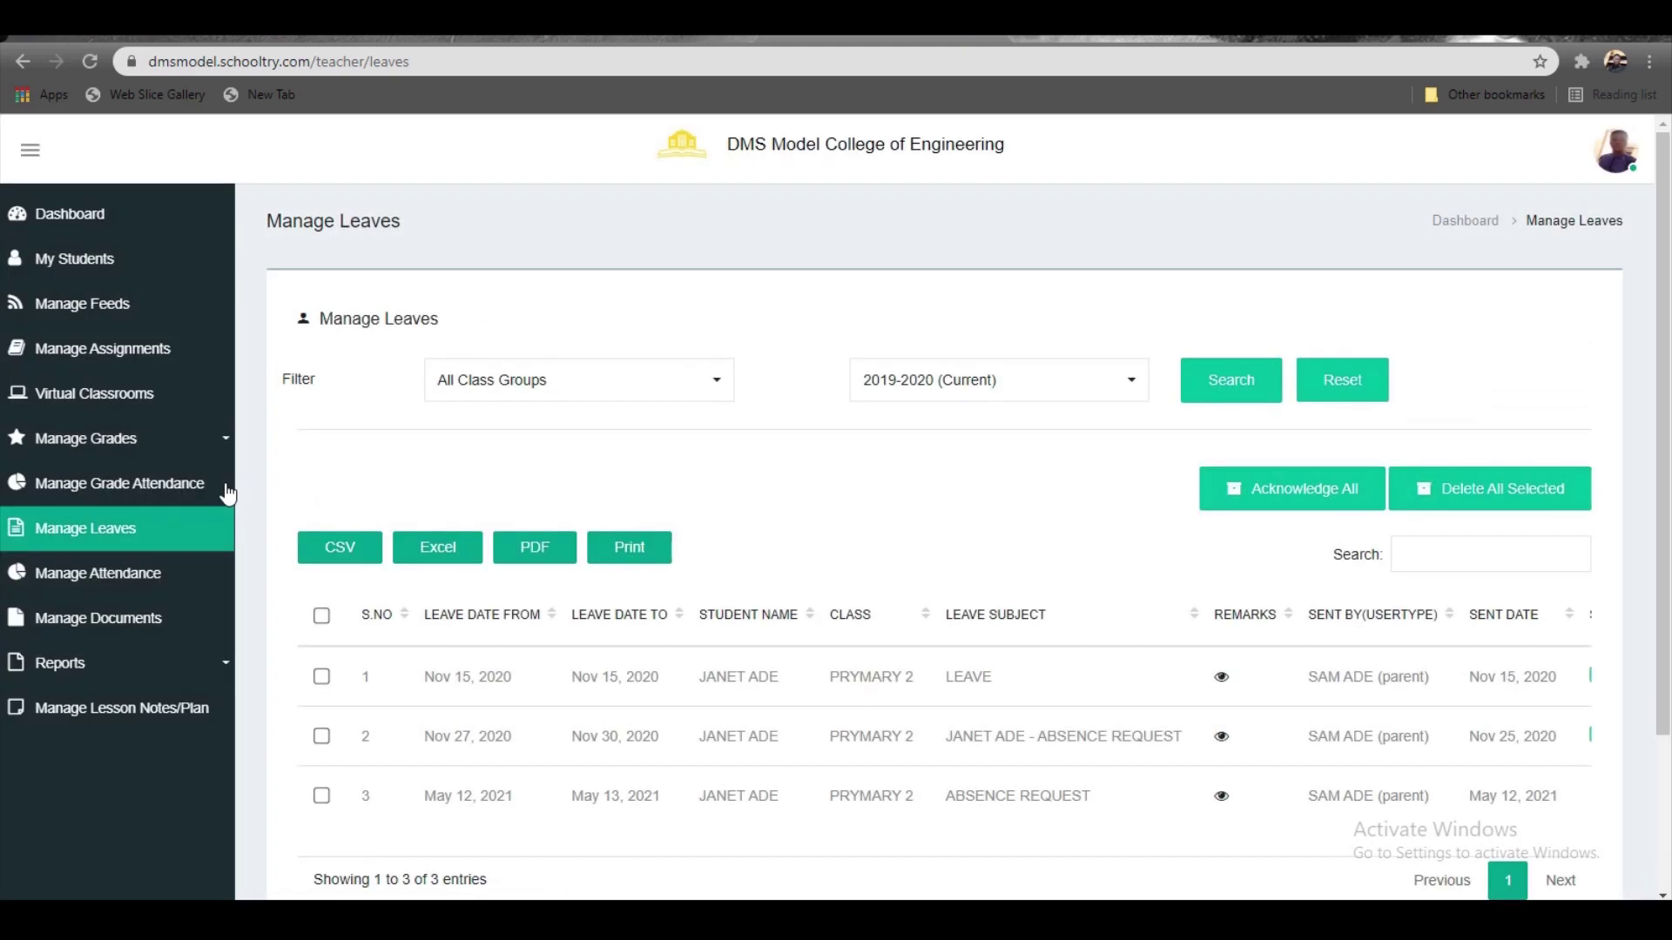
# Scroll the leave requests table across to reveal its Action column.
pyautogui.scroll(-3, 703, 510)
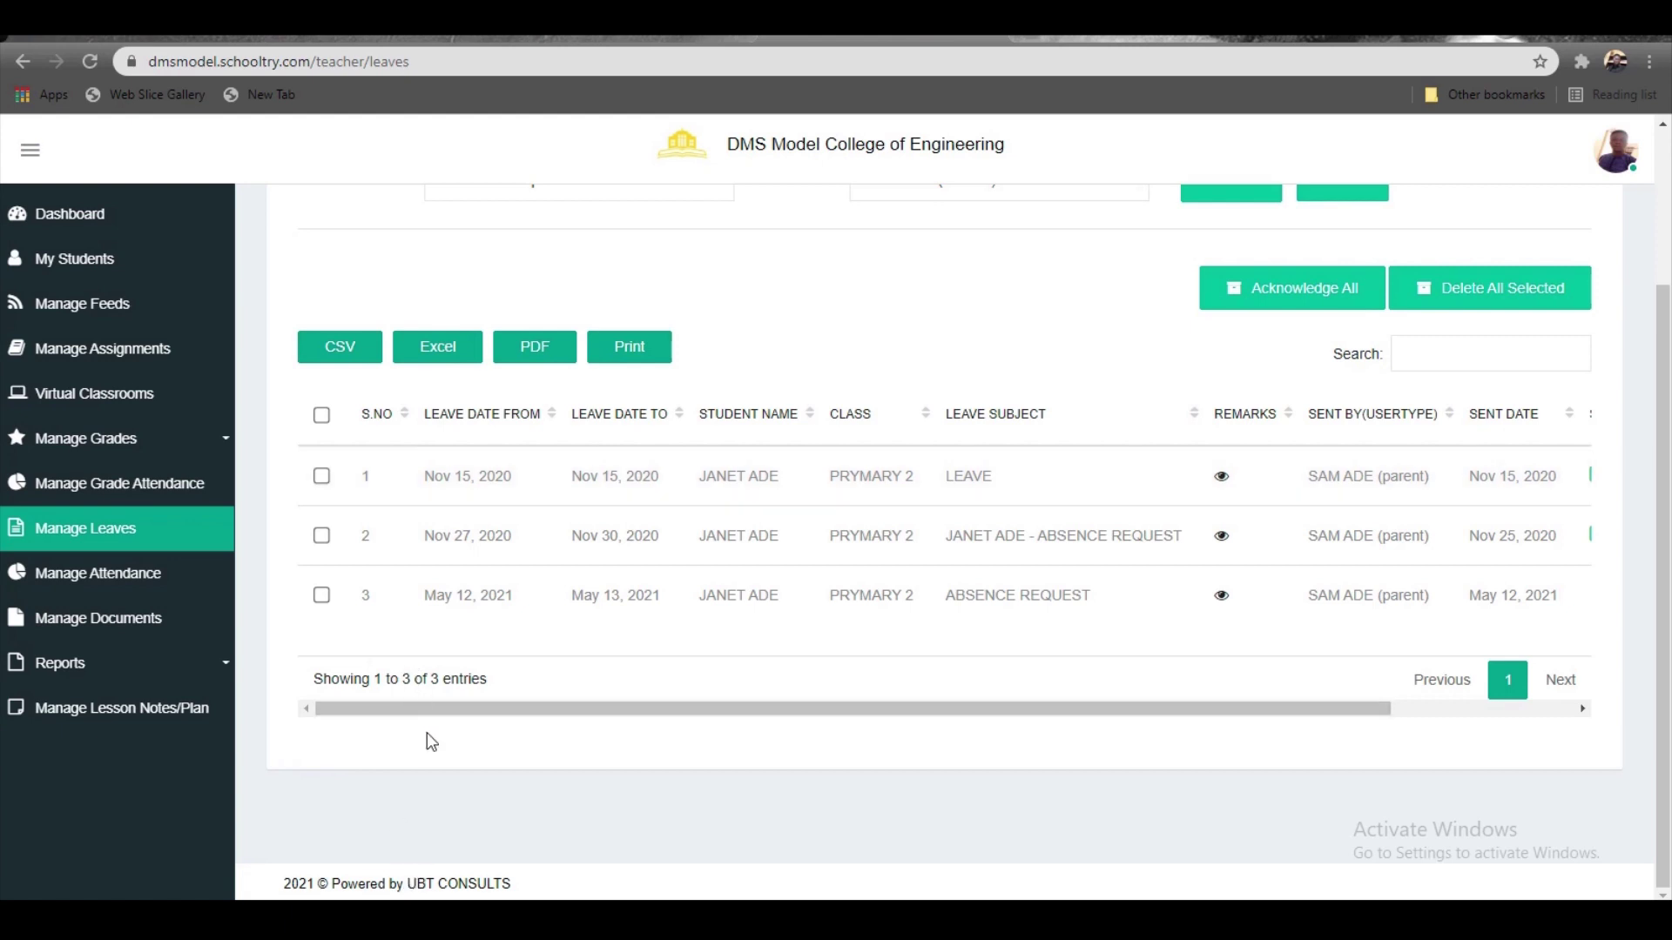
pyautogui.moveTo(427, 710); pyautogui.dragTo(883, 696)
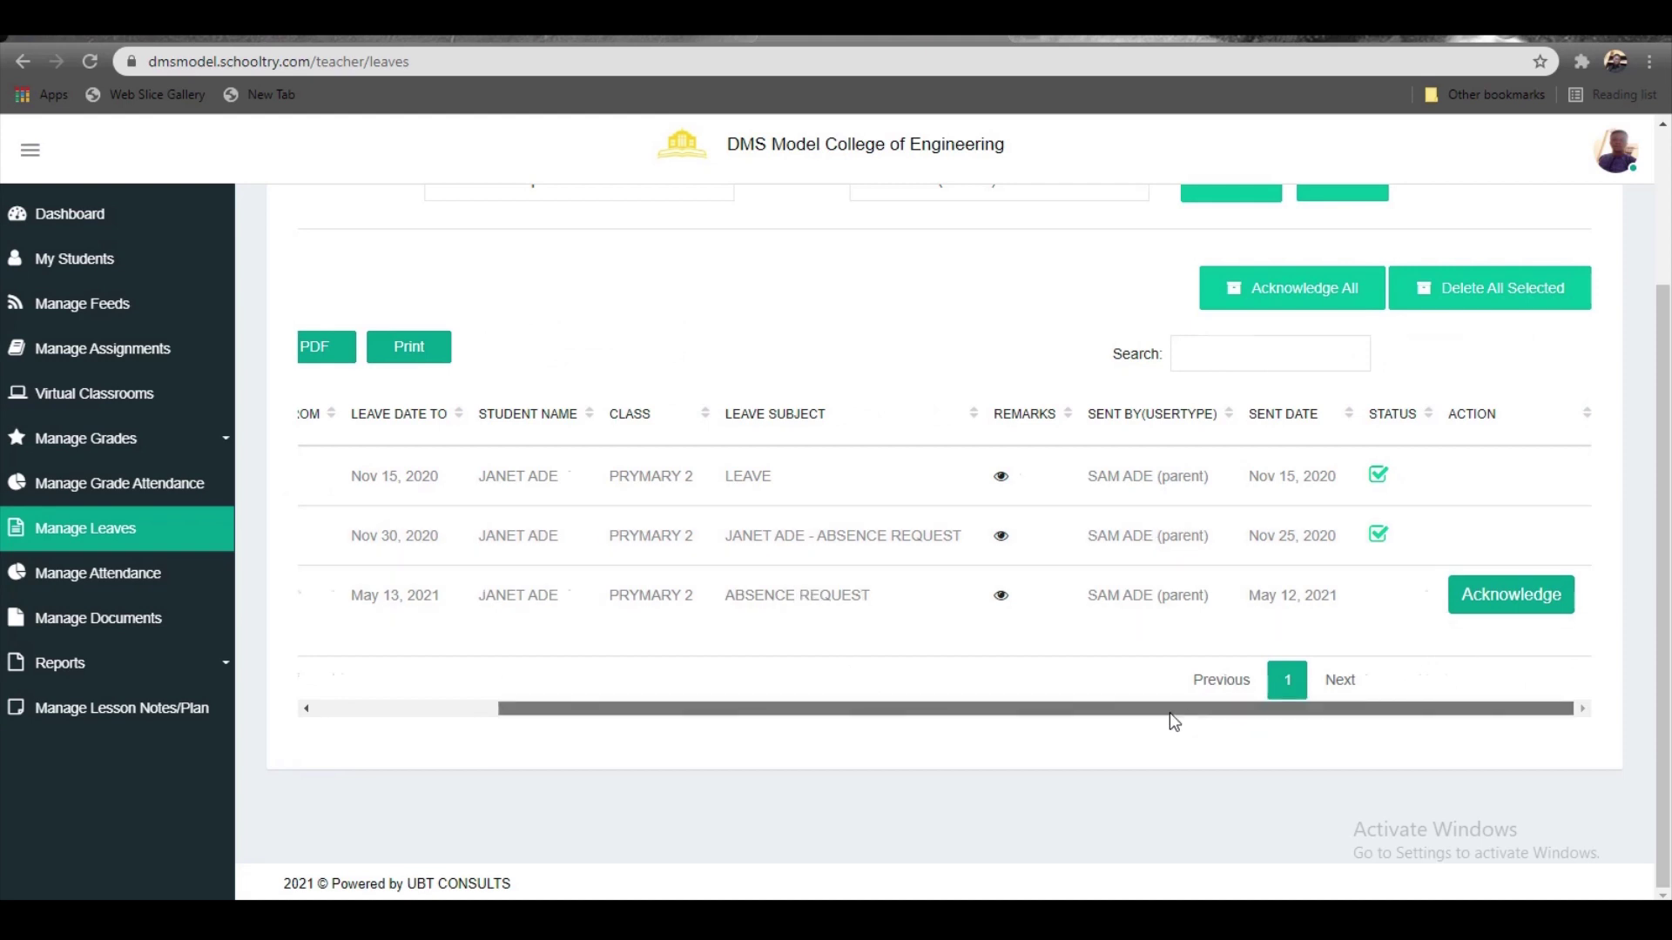
pyautogui.moveTo(1168, 712); pyautogui.dragTo(701, 597)
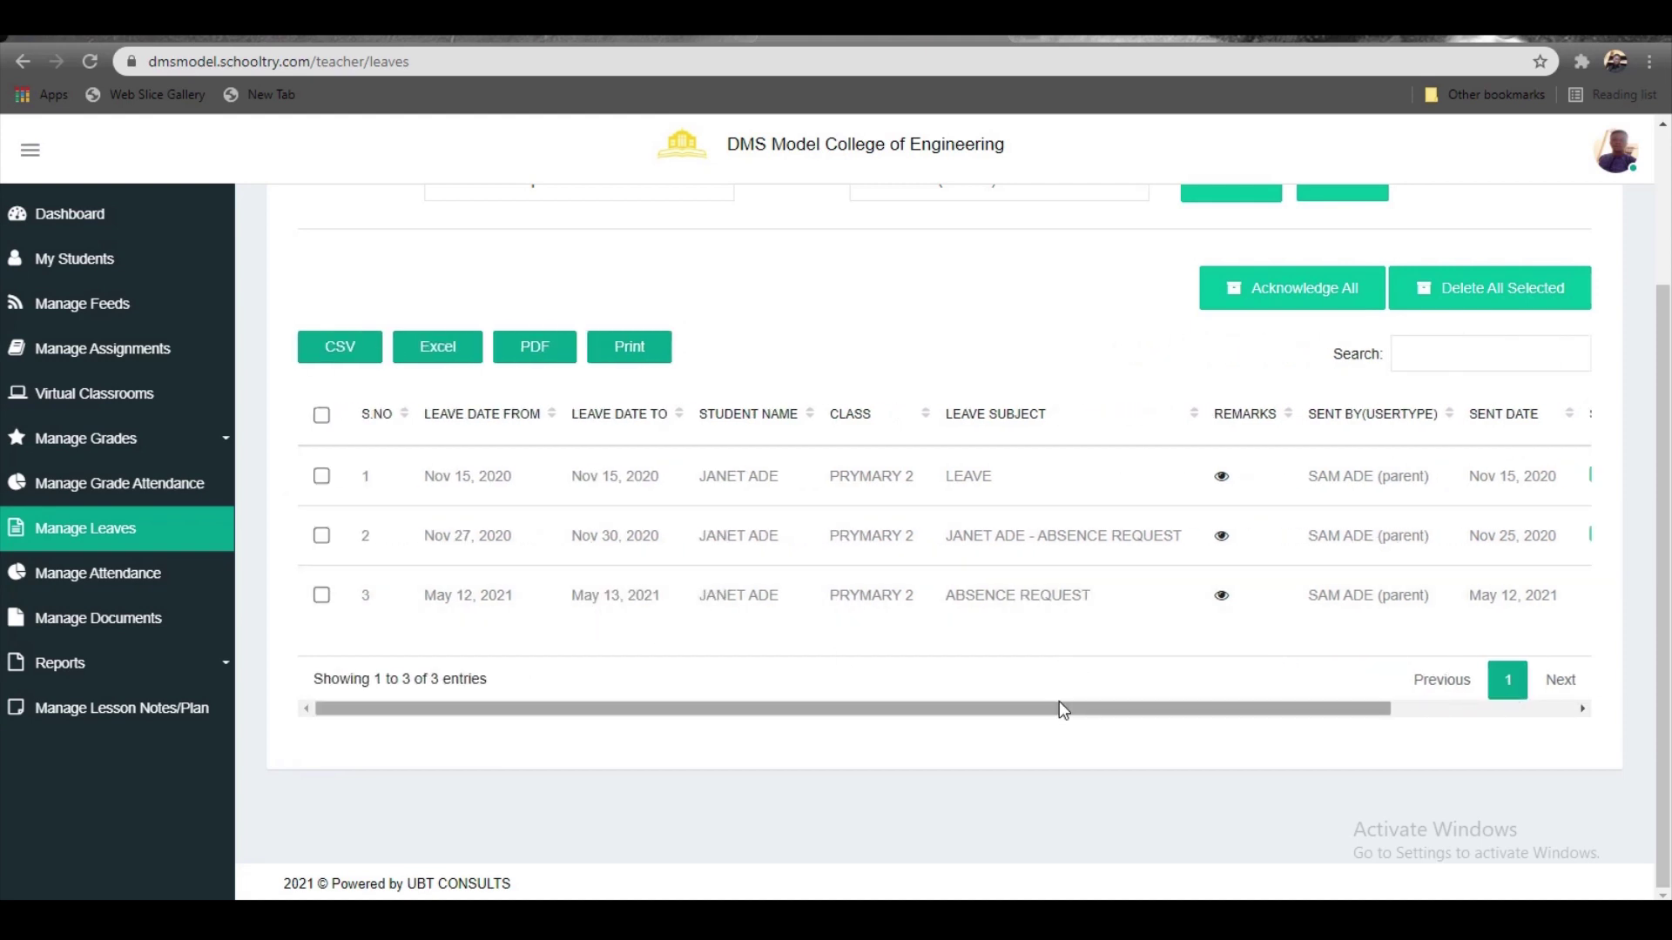
pyautogui.moveTo(1058, 707); pyautogui.dragTo(1511, 626)
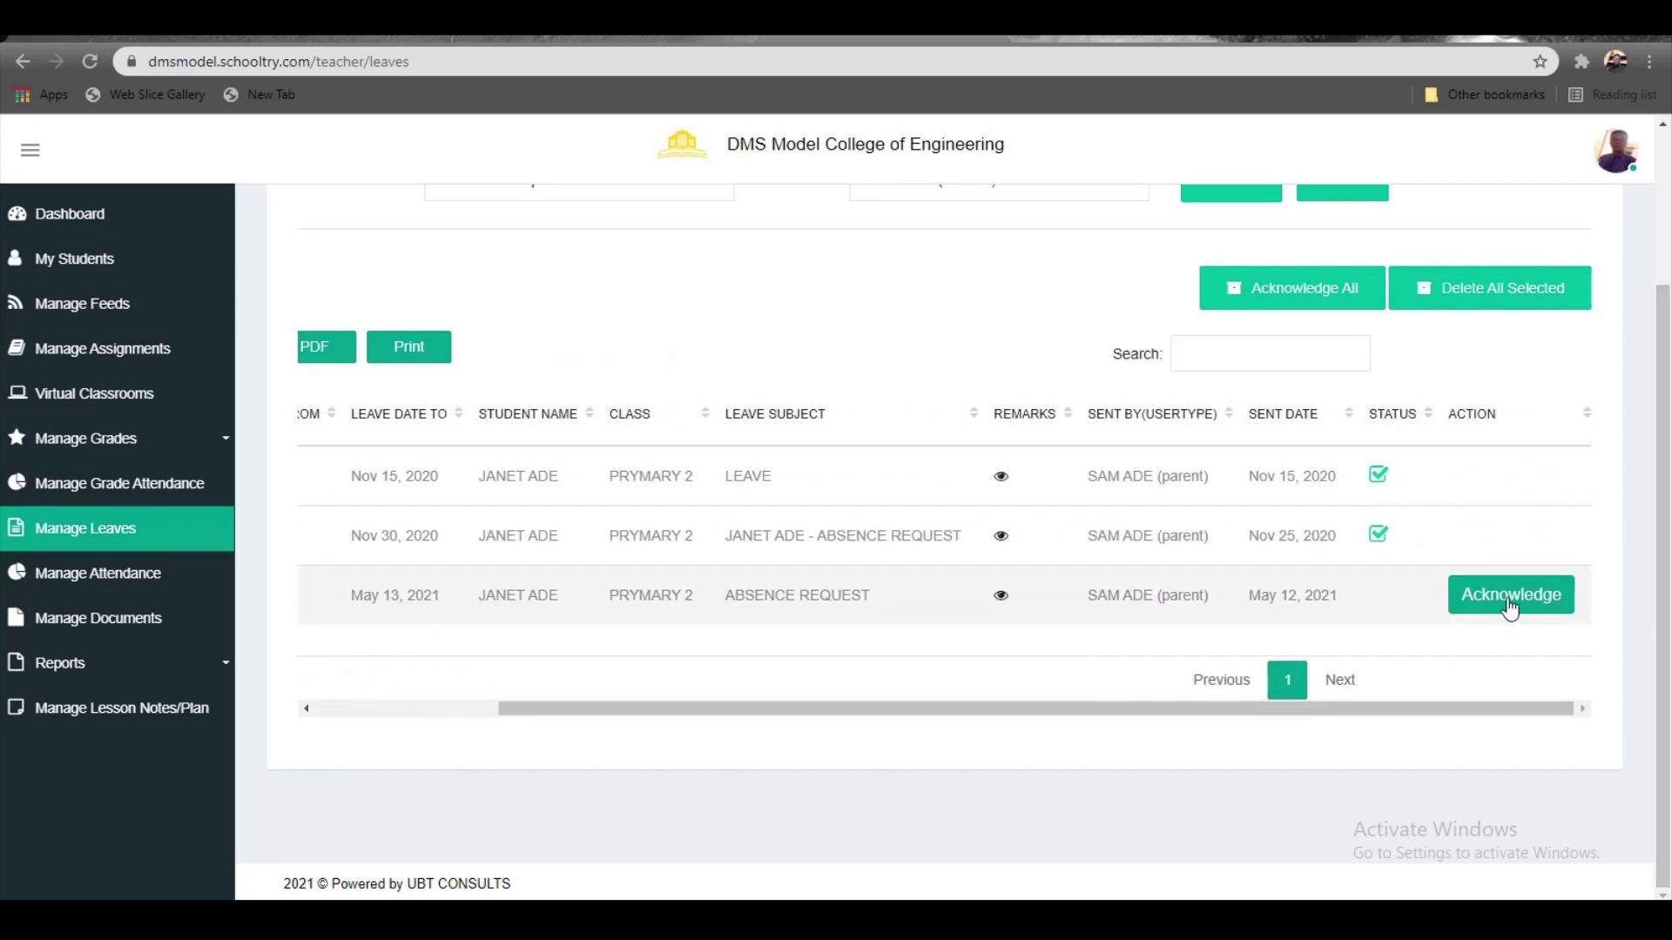
# Acknowledge the May 12, 2021 absence request and confirm its check-mark status.
pyautogui.click(1510, 606)
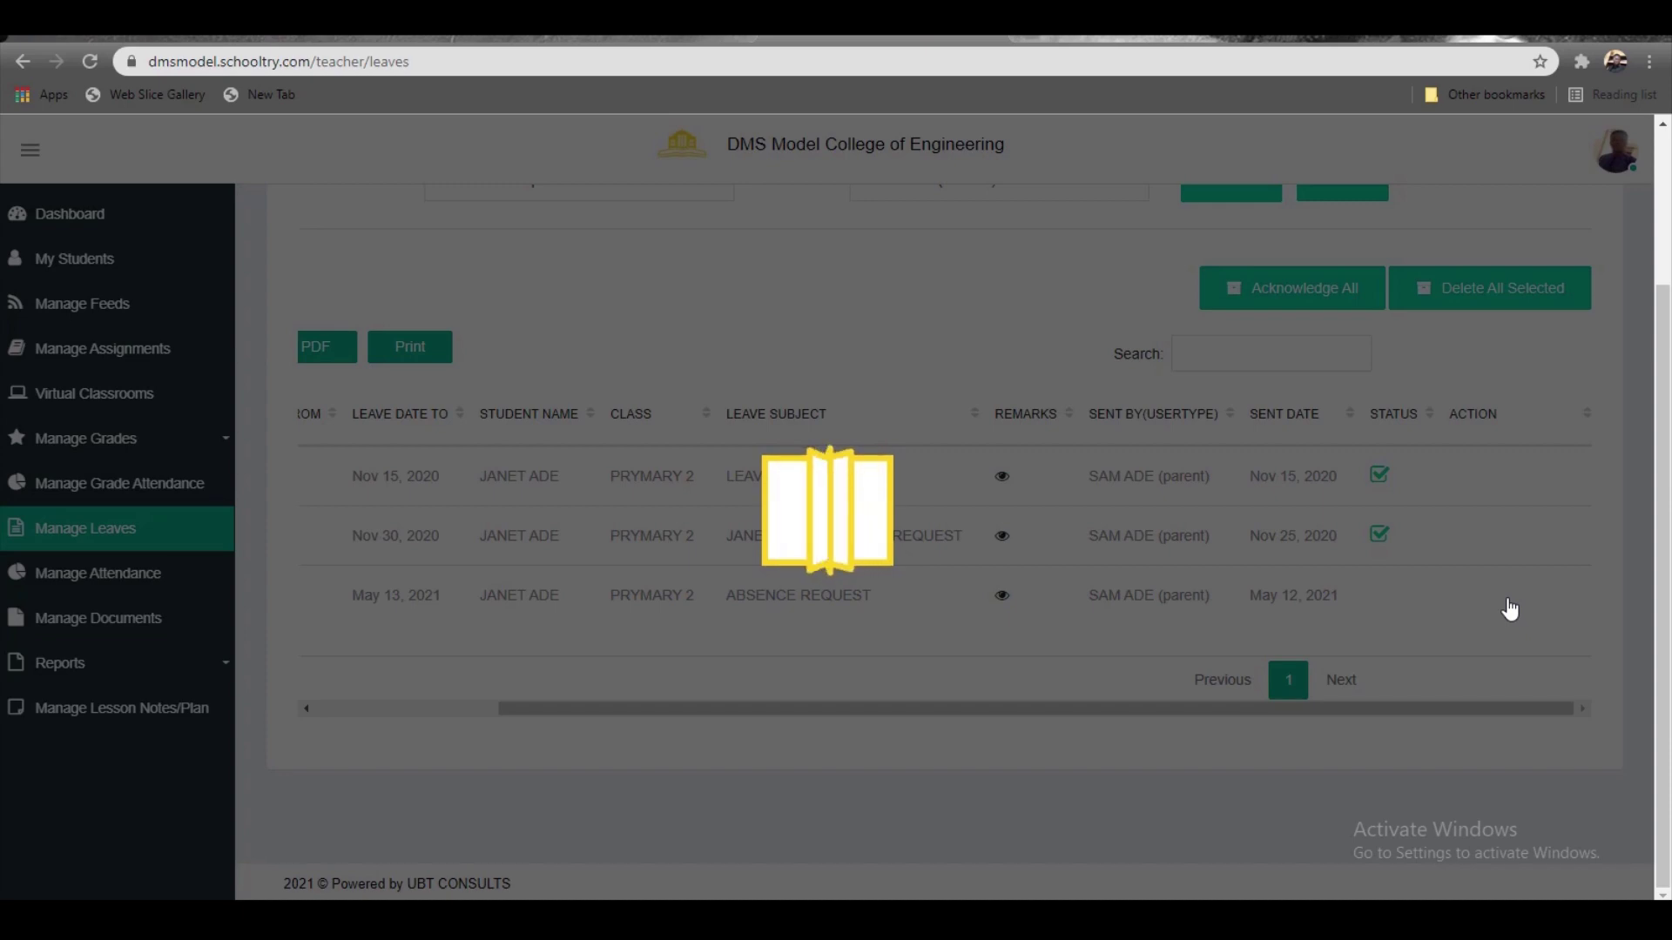
pyautogui.scroll(3, 521, 354)
pyautogui.scroll(-2, 1502, 620)
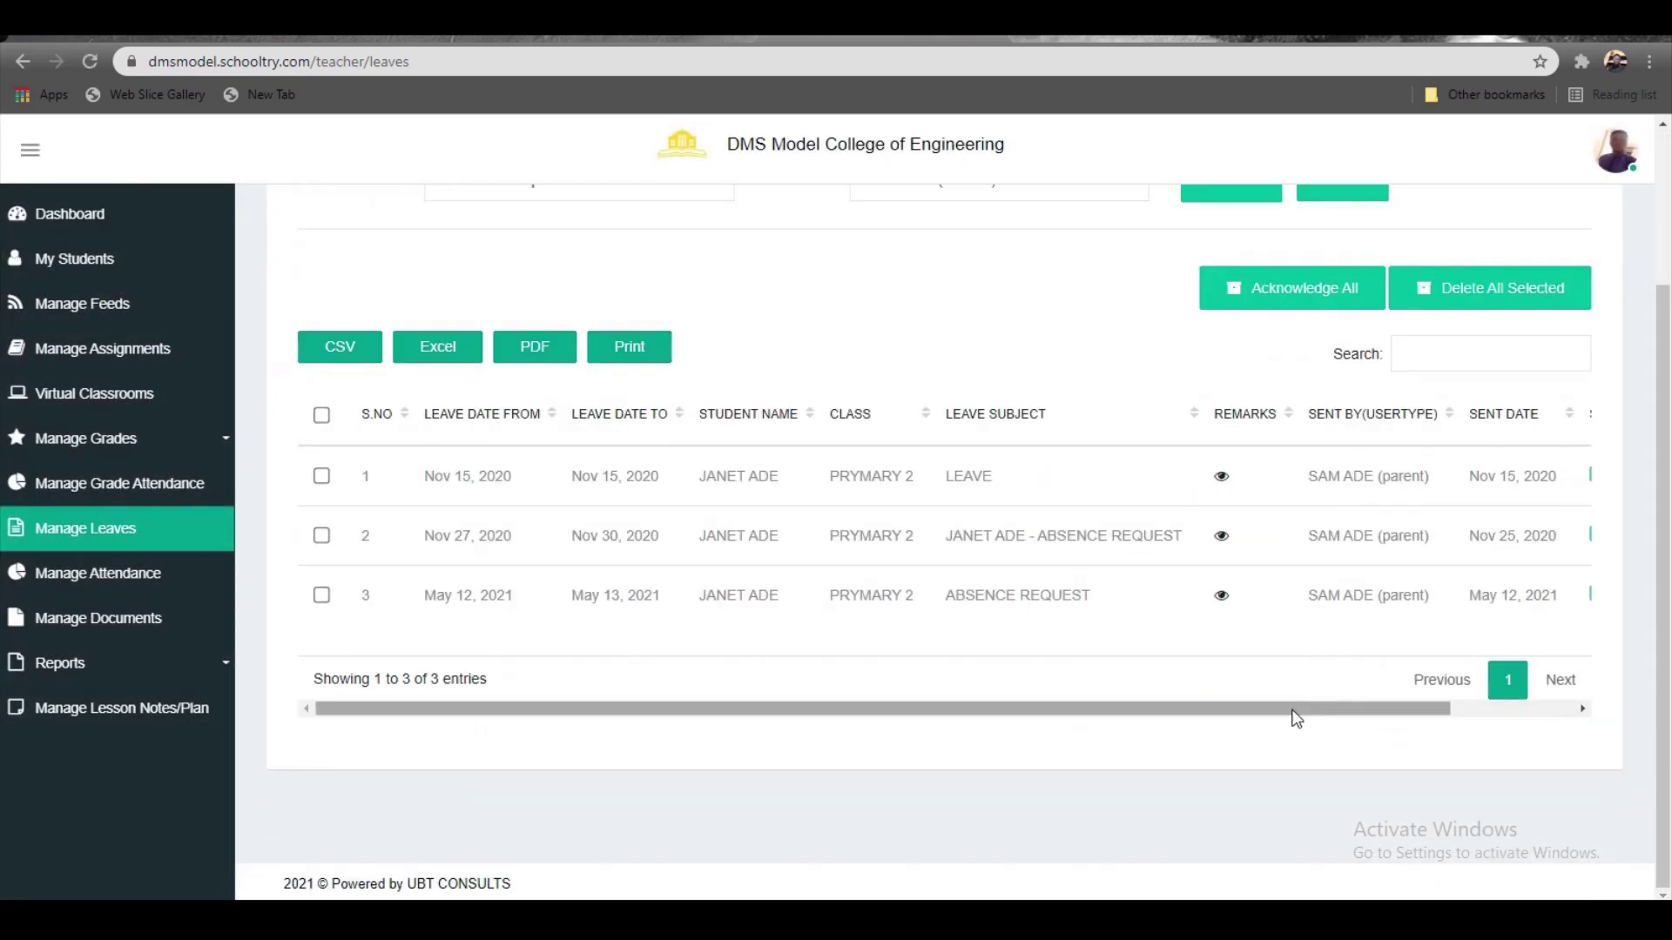
pyautogui.moveTo(1295, 708); pyautogui.dragTo(1440, 708)
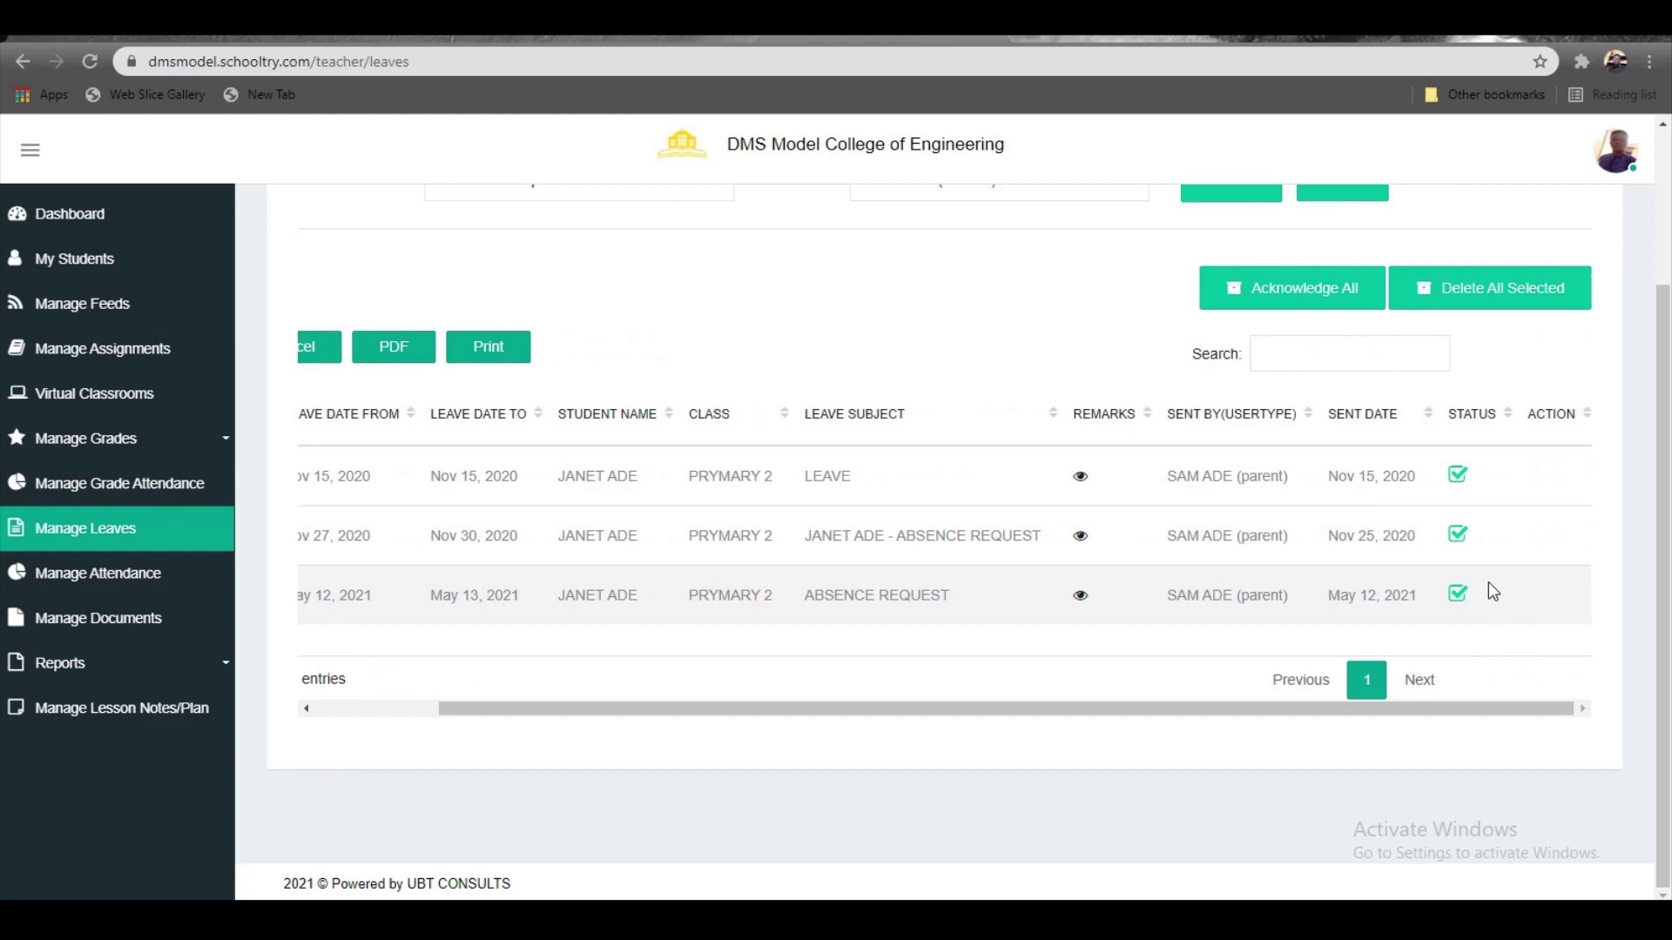
pyautogui.scroll(2, 126, 582)
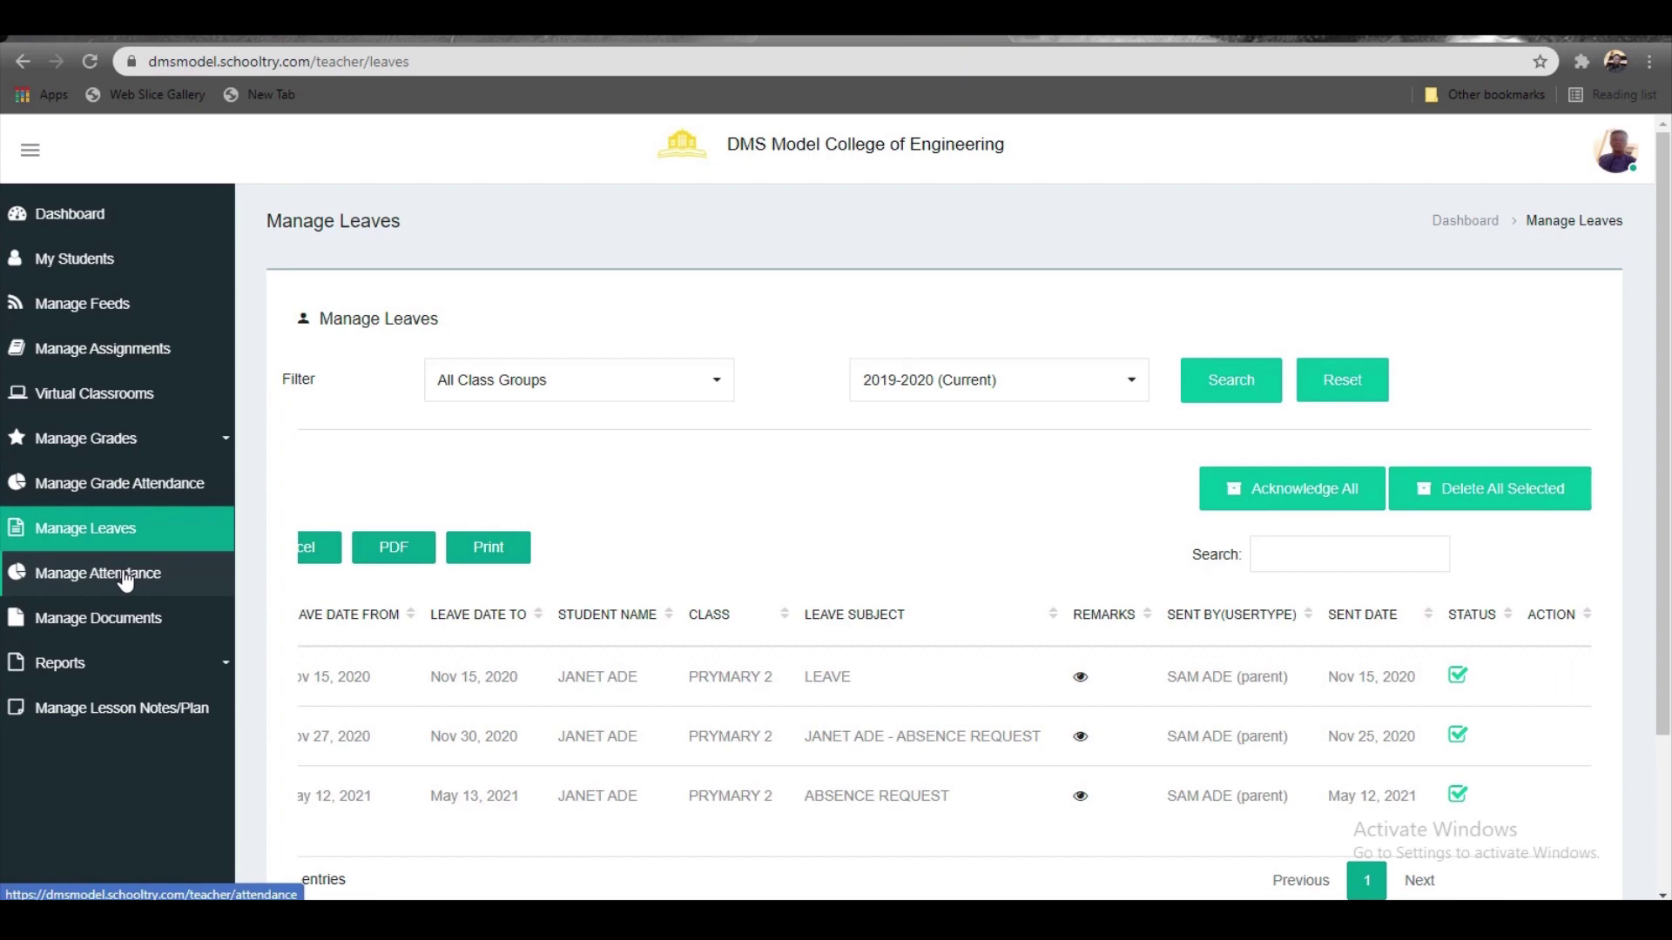
# Go to Manage Attendance and start a new daily attendance entry.
pyautogui.click(126, 576)
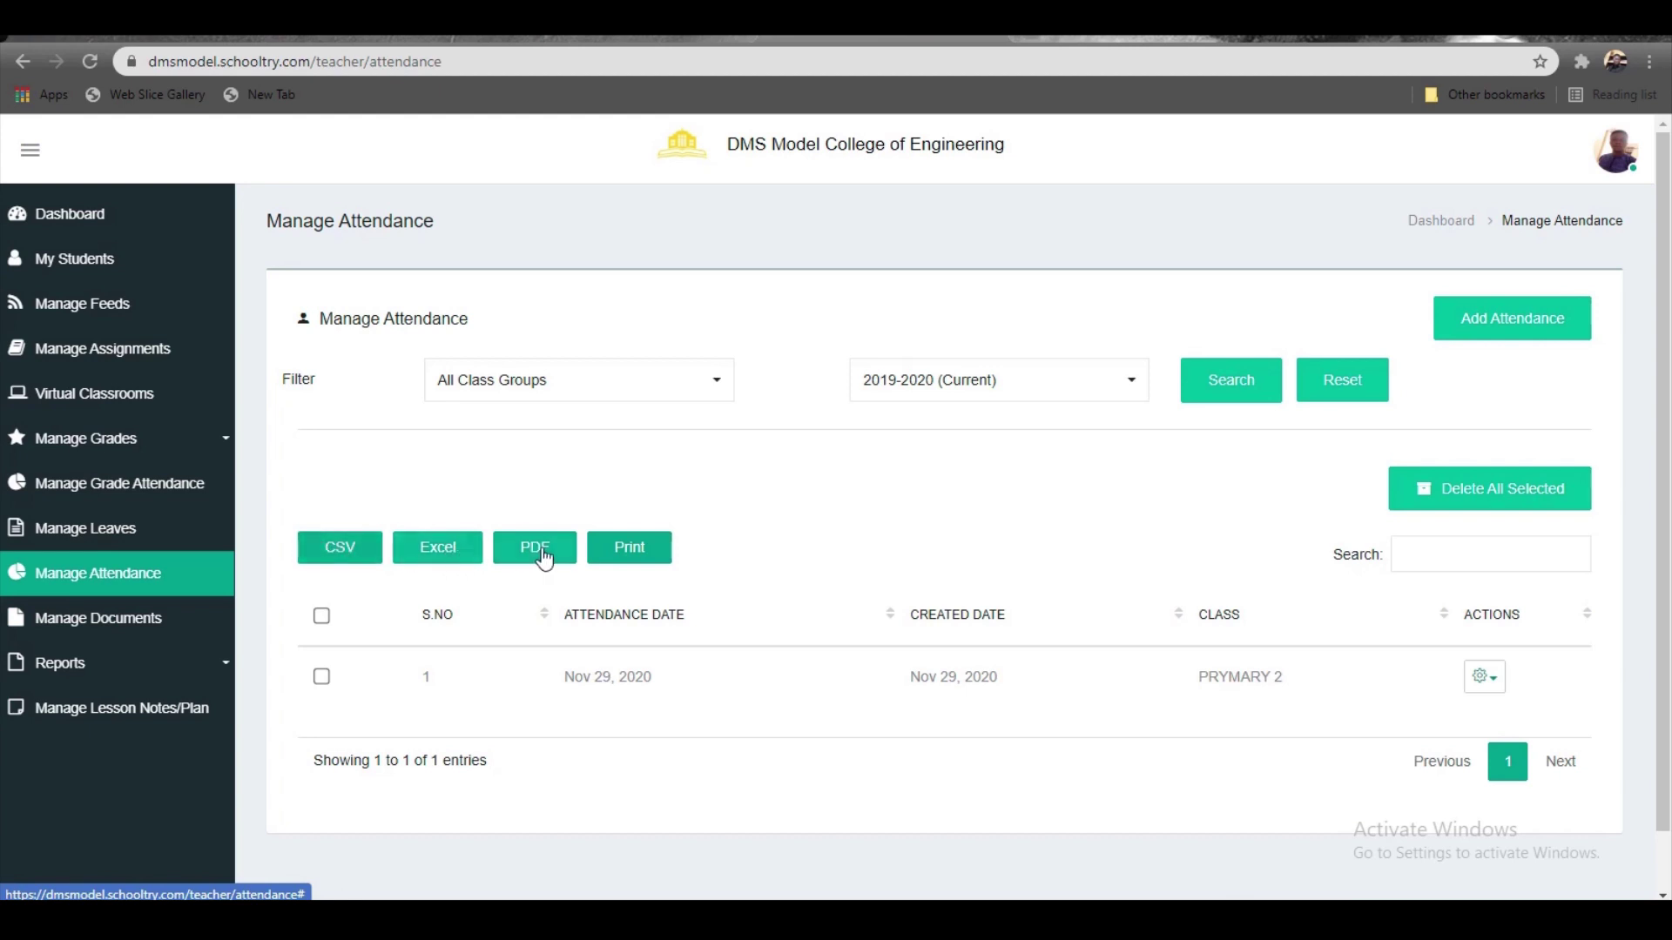
pyautogui.click(1494, 323)
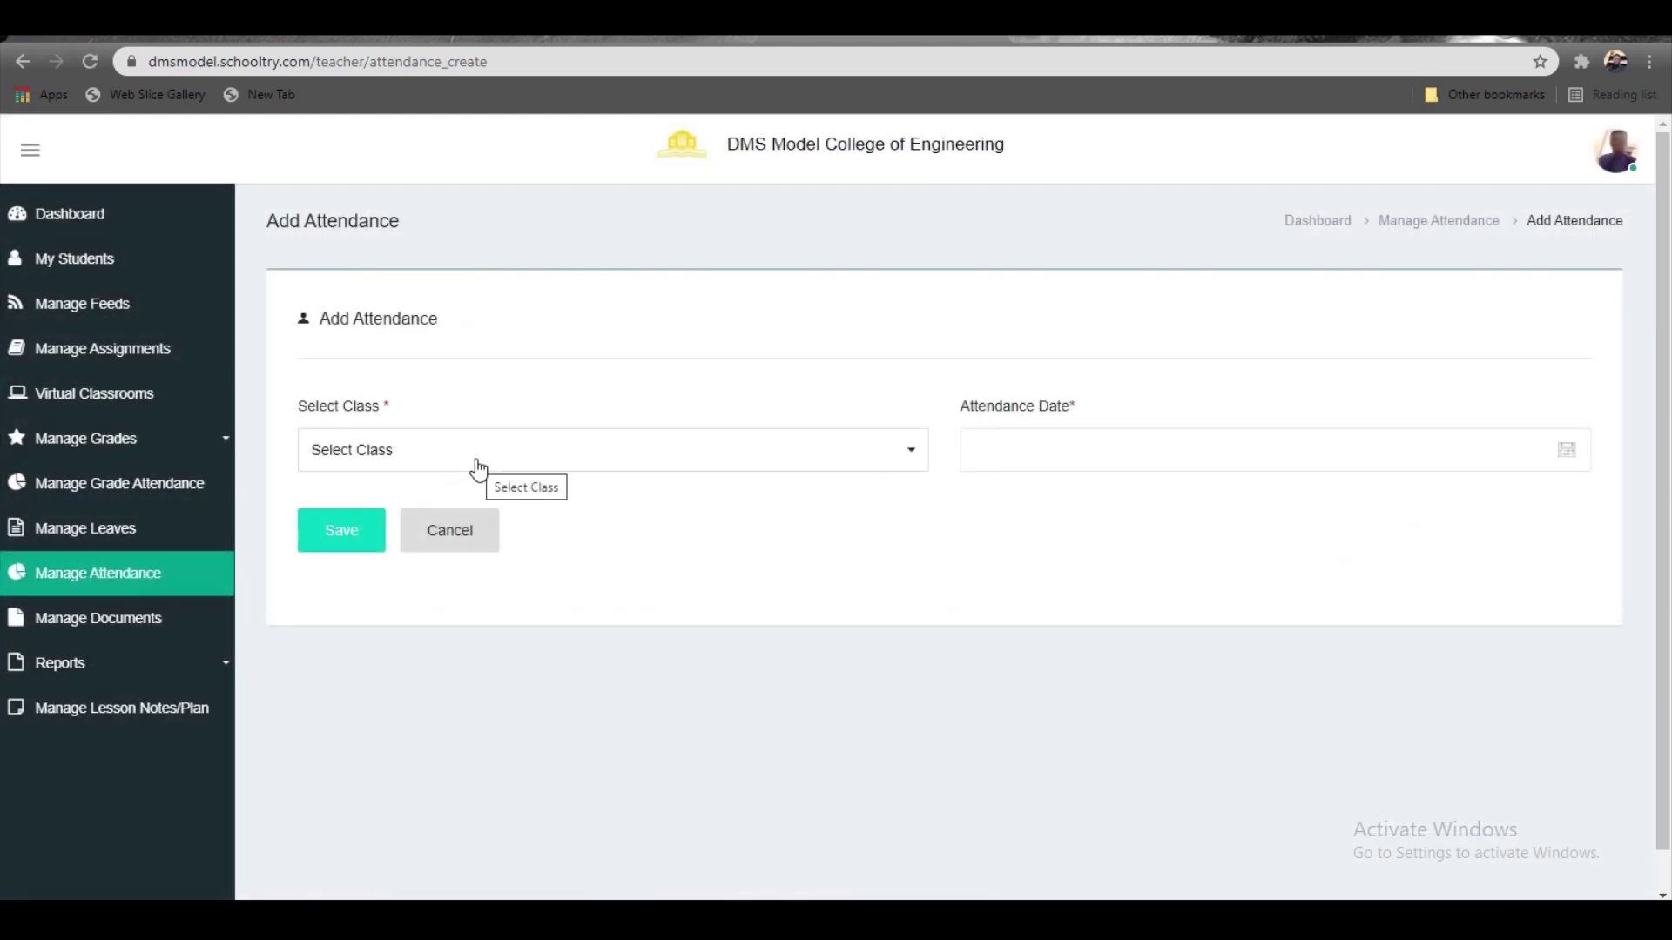
# Set the attendance form to class PRYMARY 2 and date May 14, 2021.
pyautogui.click(477, 466)
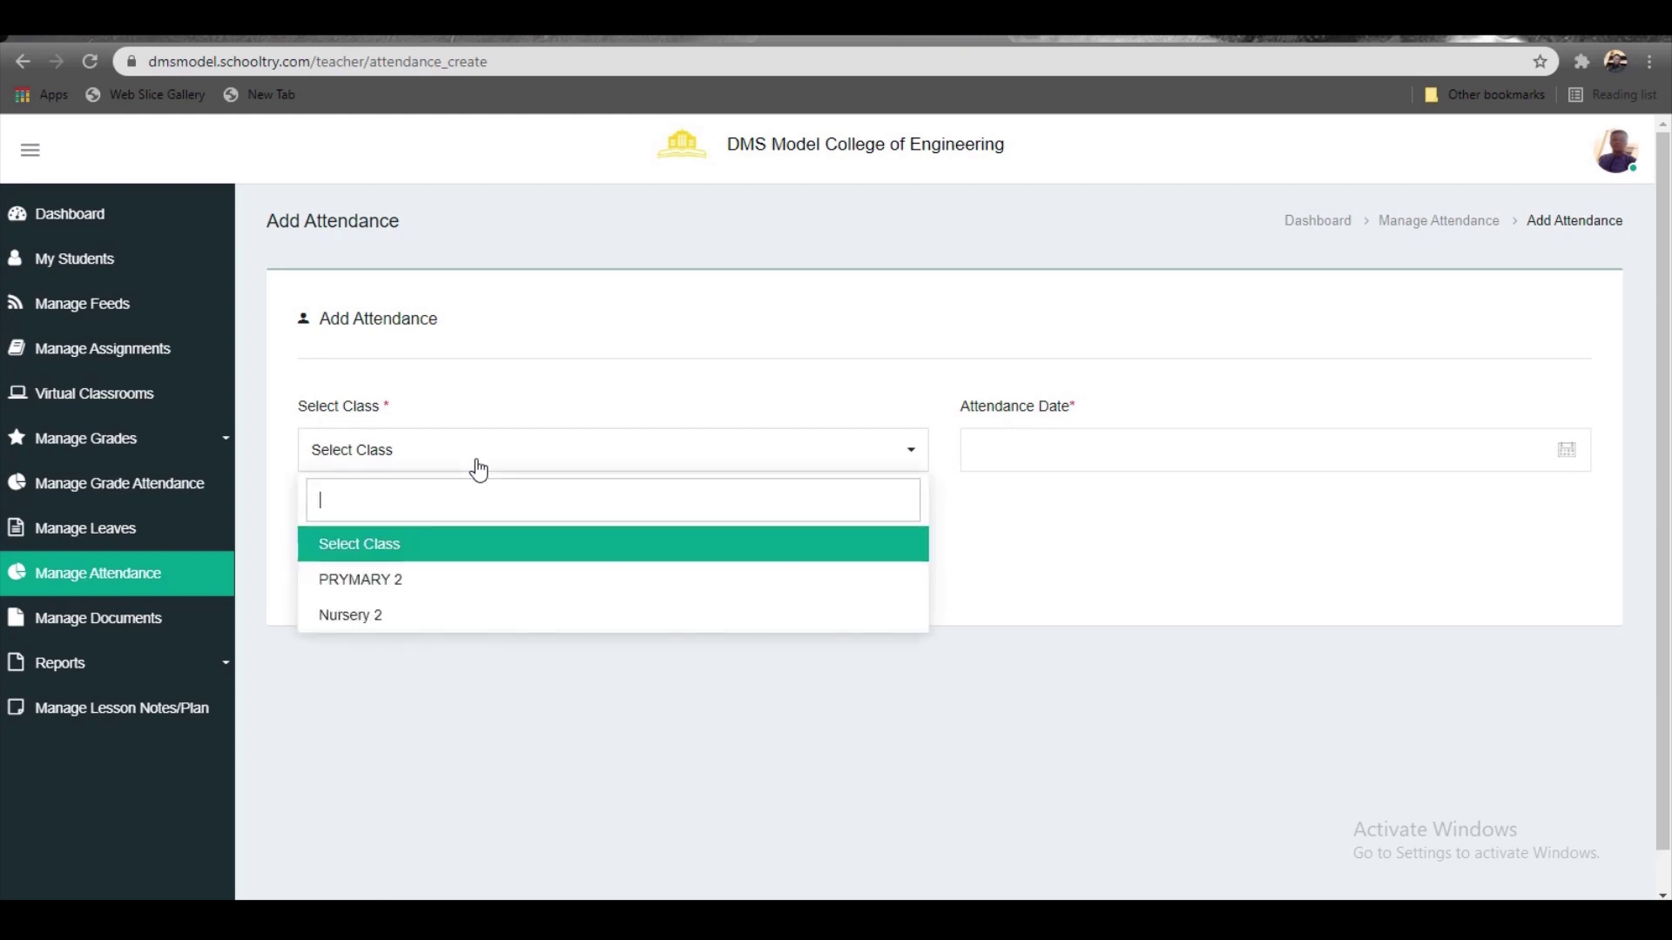
pyautogui.click(375, 578)
pyautogui.click(1147, 450)
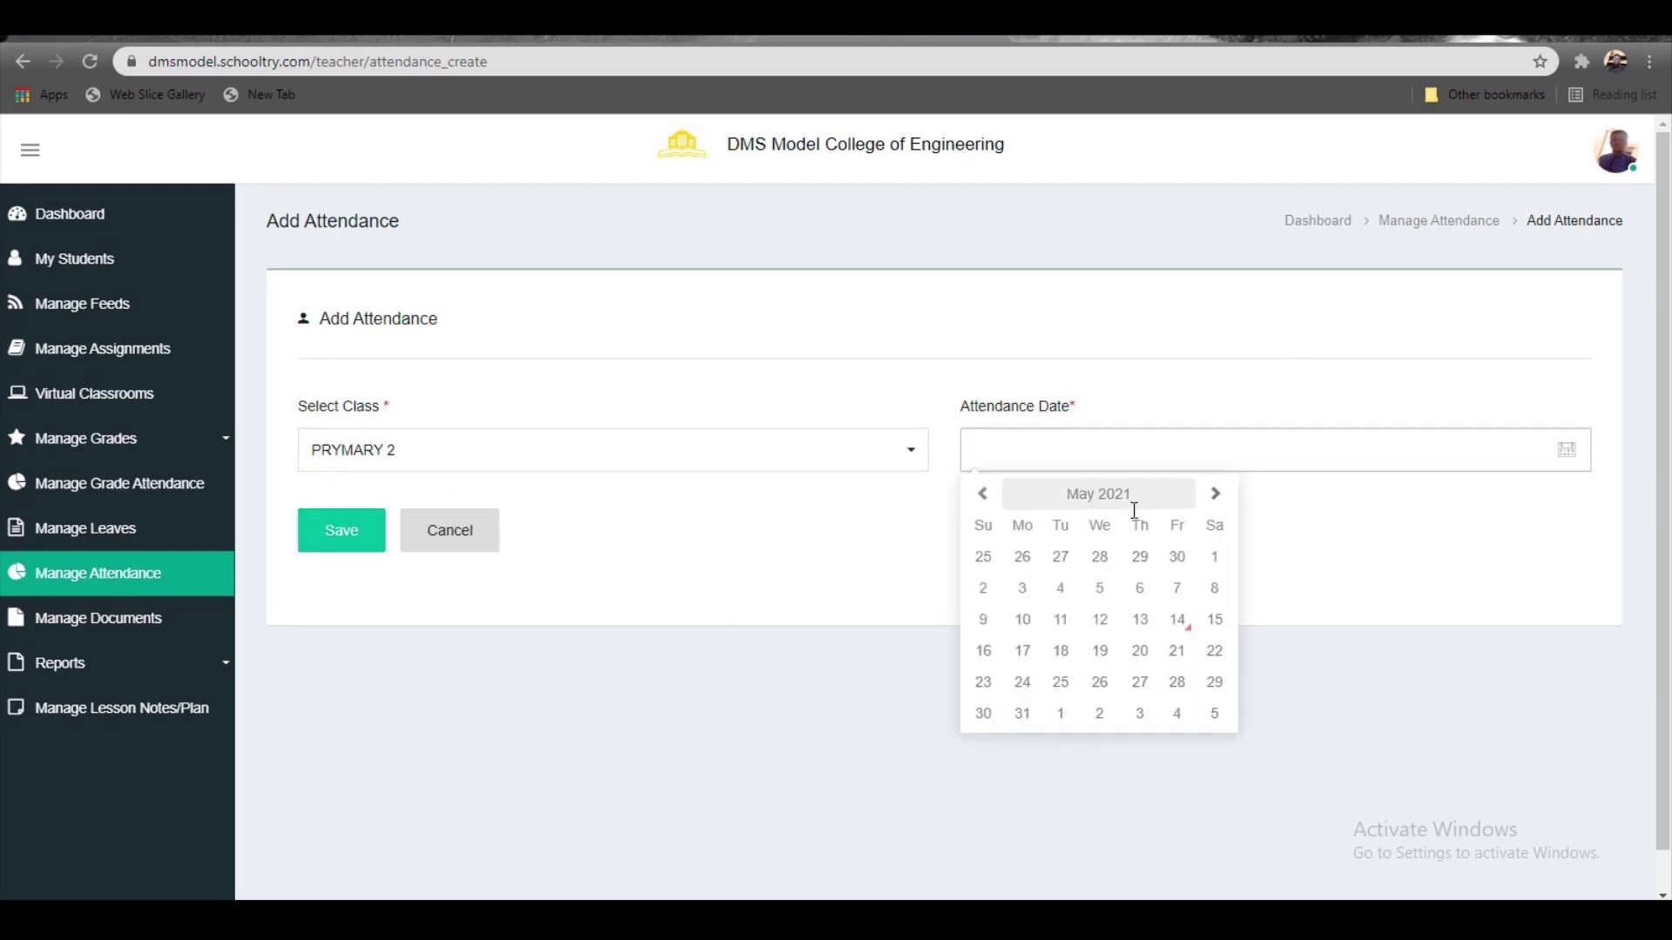
pyautogui.click(1179, 625)
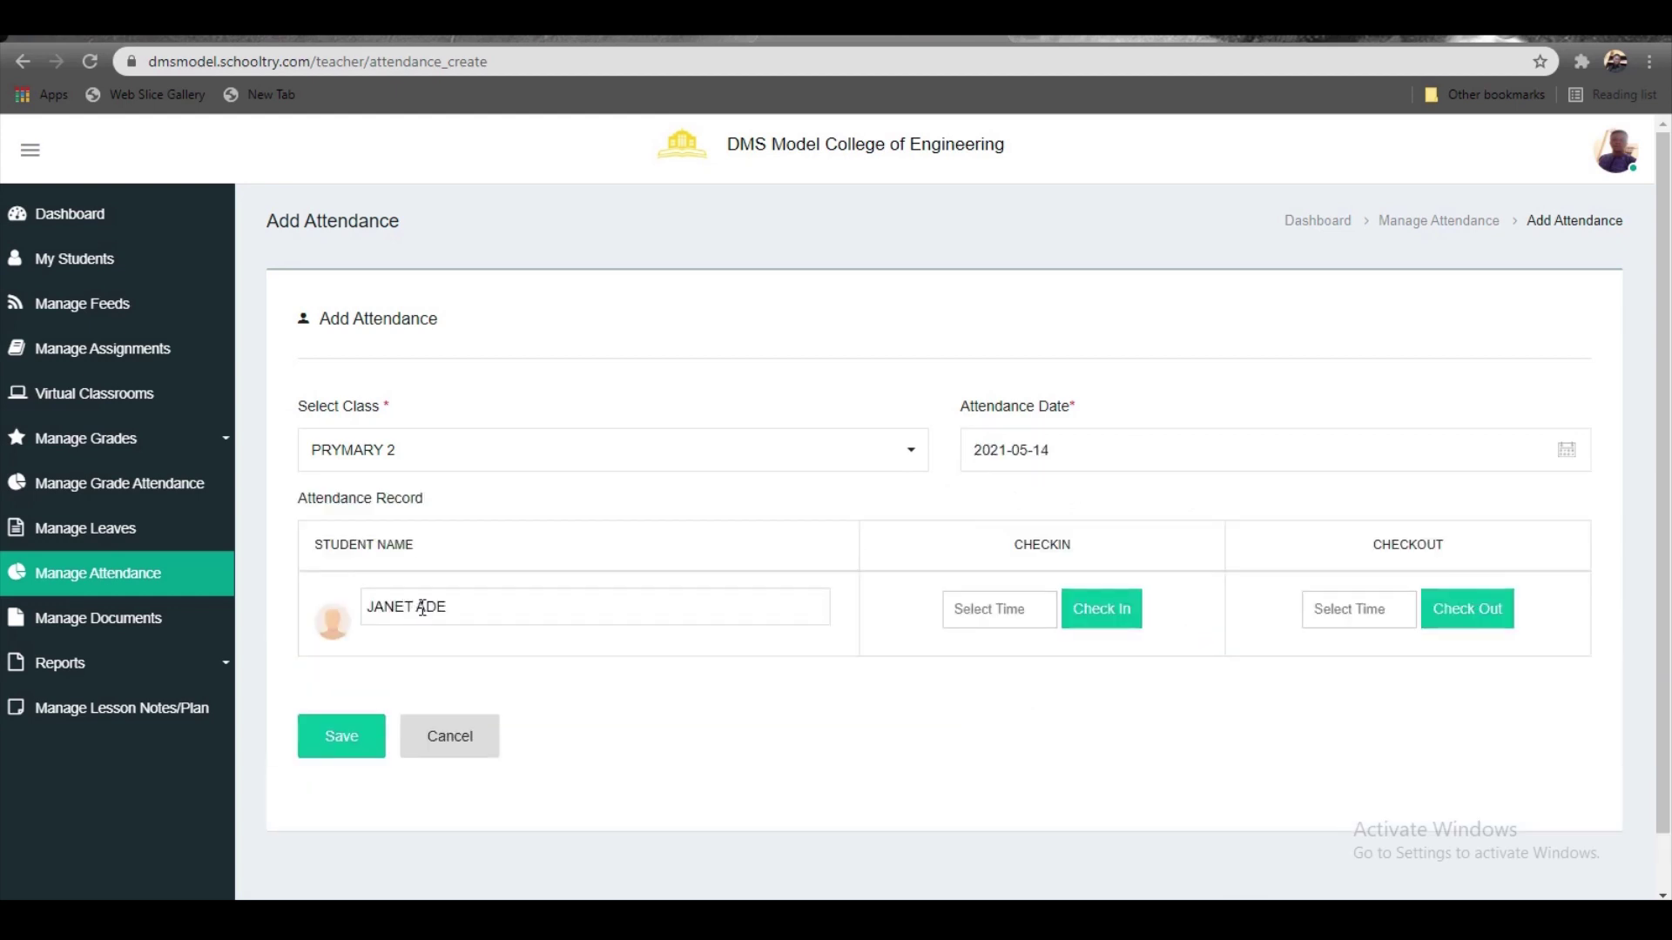
pyautogui.click(1008, 608)
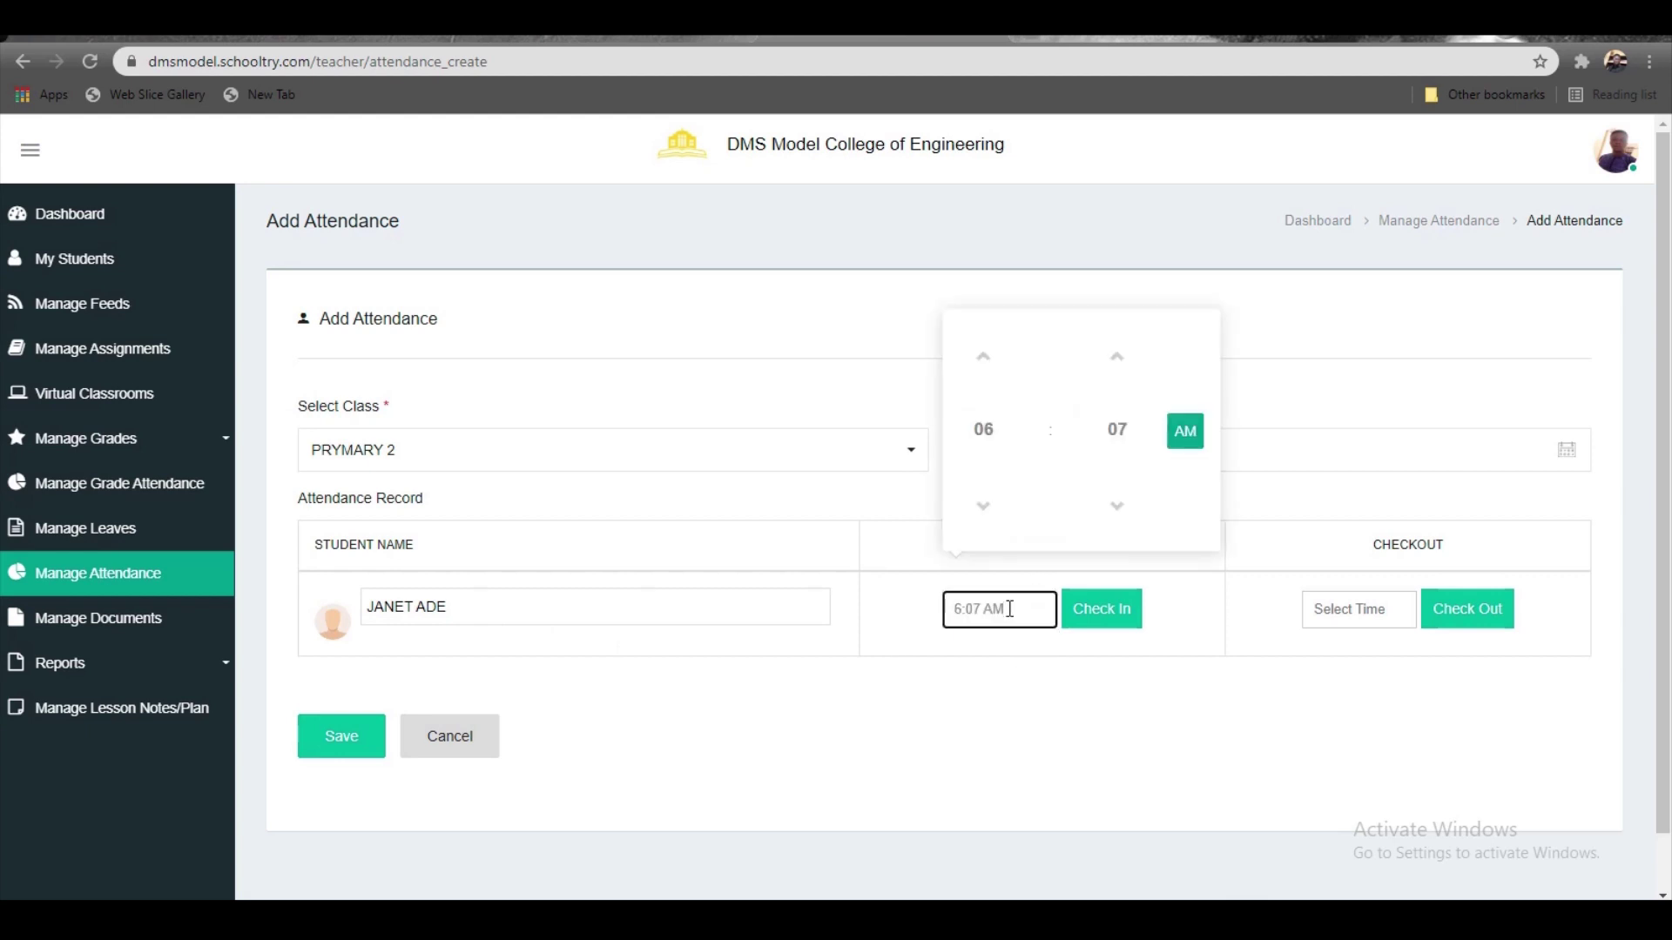
# Record a 6:30 AM check-in and 4:00 PM check-out, then save the attendance.
pyautogui.tripleClick(1107, 507)
pyautogui.tripleClick(1117, 356)
pyautogui.tripleClick(1117, 356)
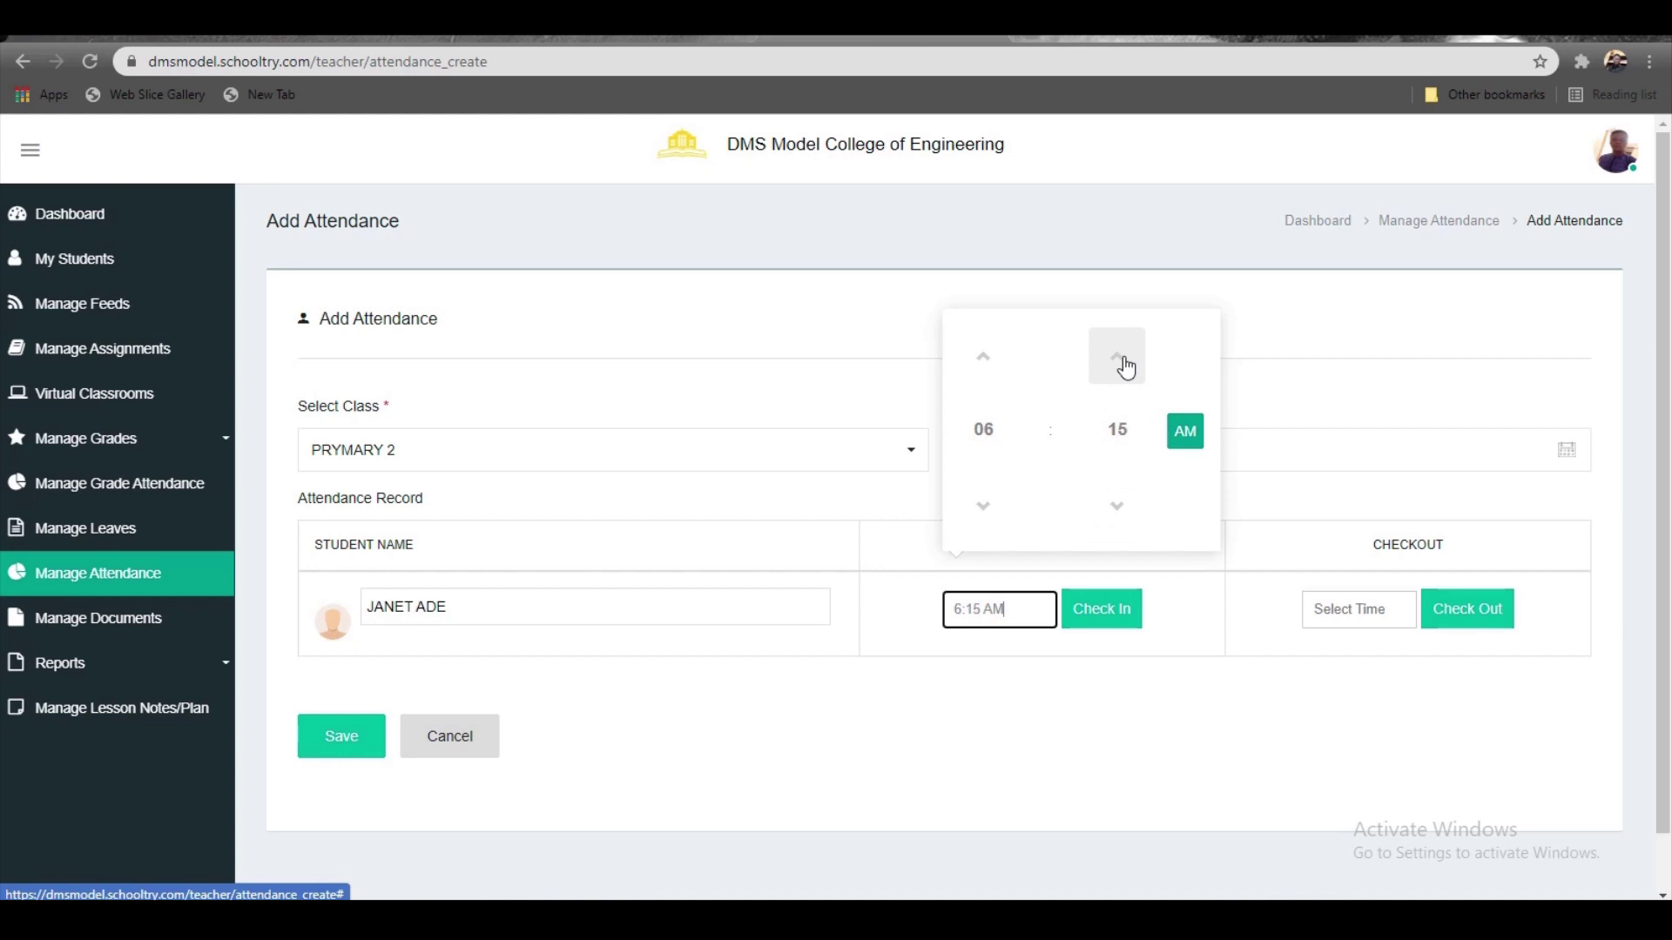
pyautogui.tripleClick(1117, 356)
pyautogui.click(1125, 367)
pyautogui.click(1114, 612)
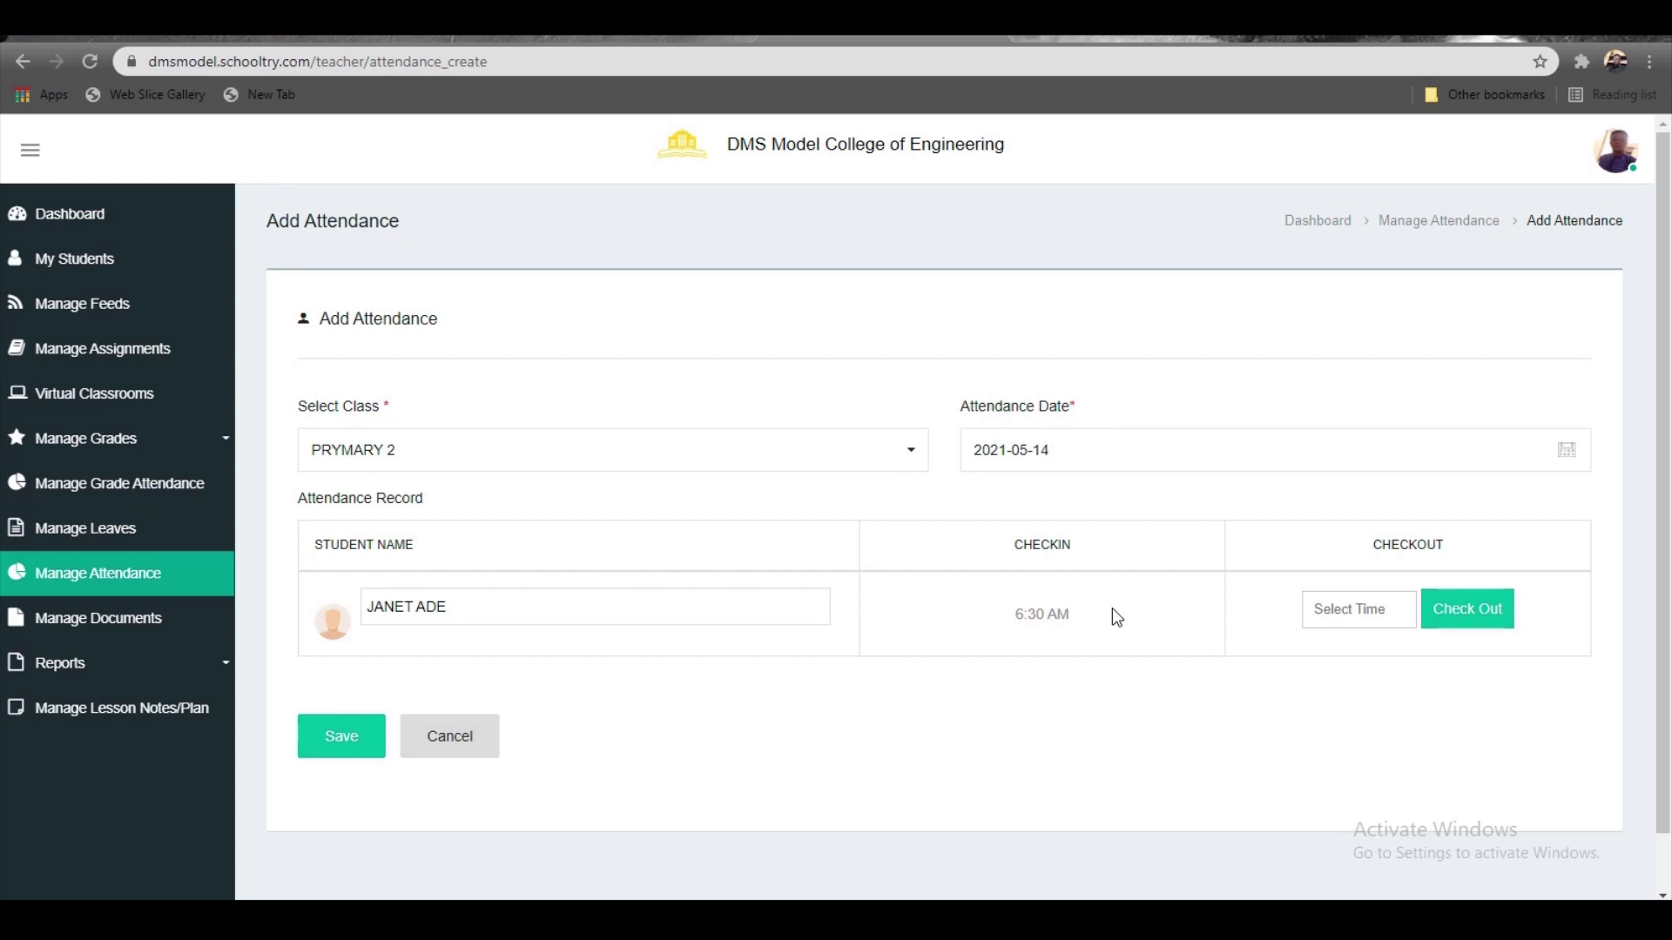
pyautogui.click(1464, 611)
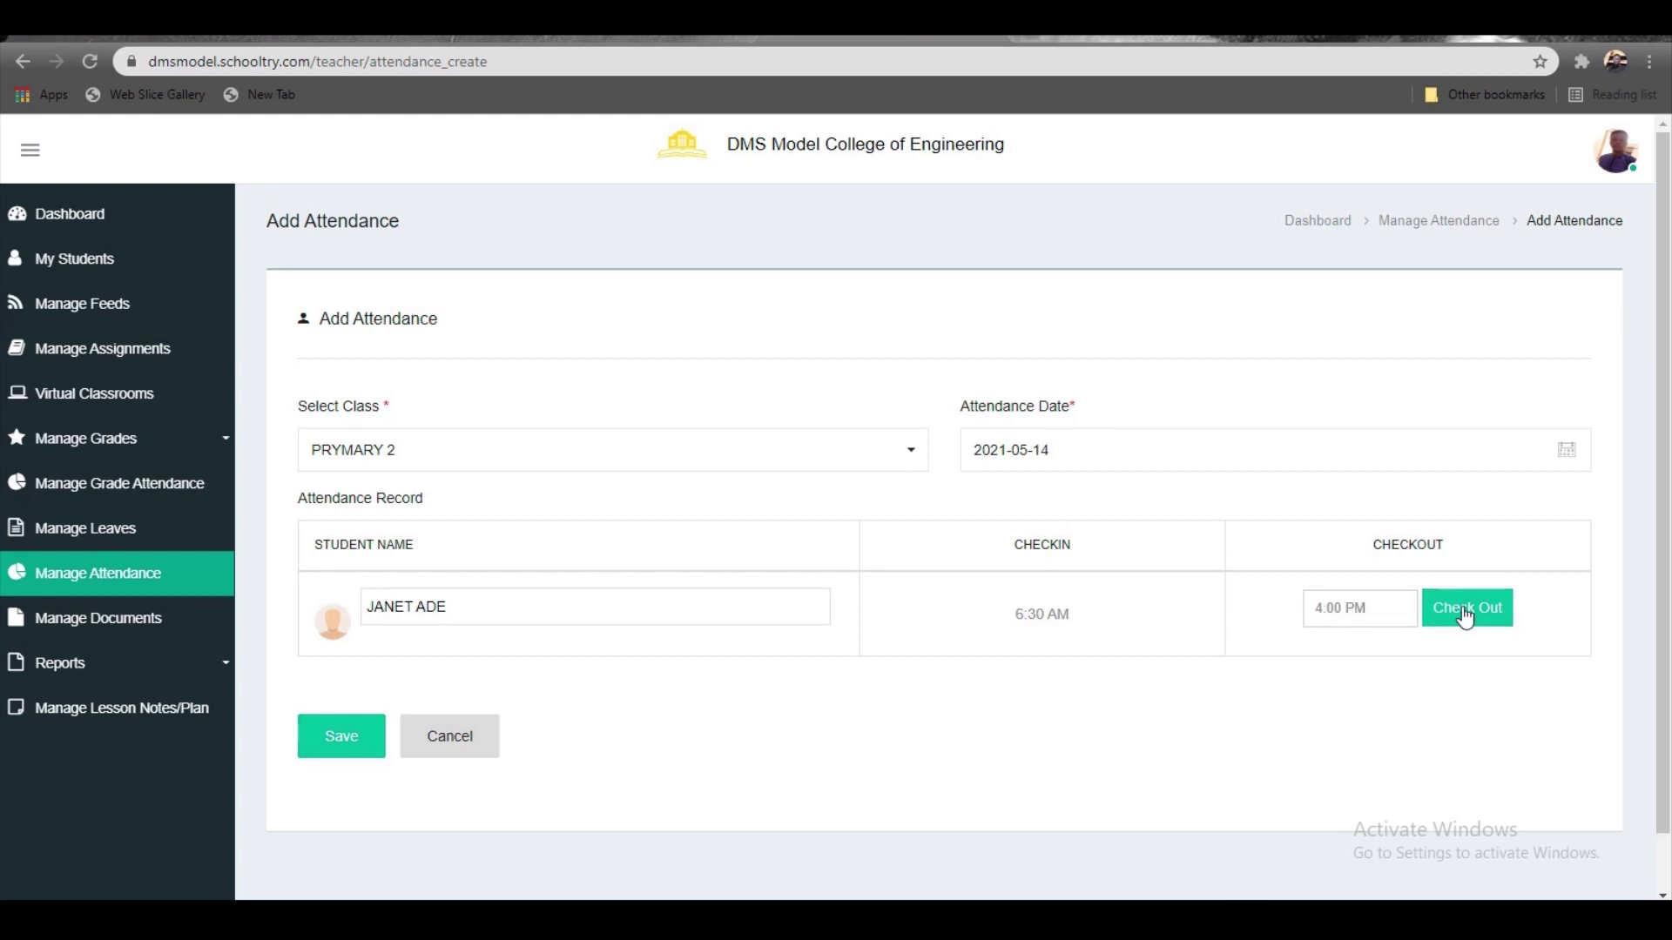
pyautogui.click(357, 747)
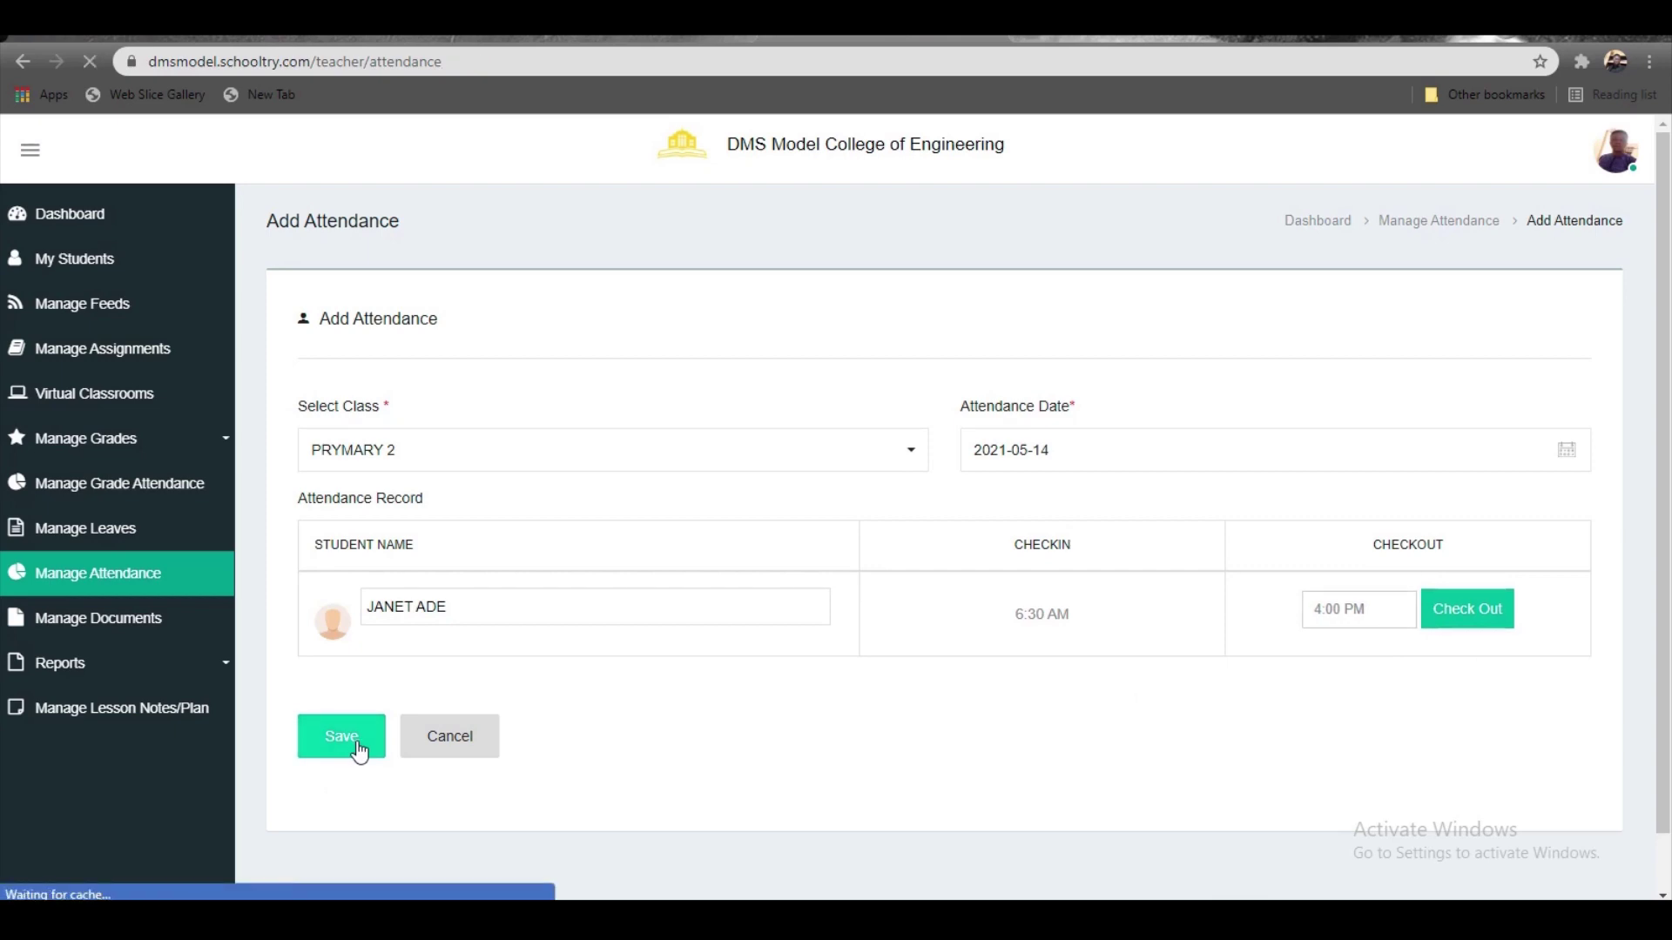